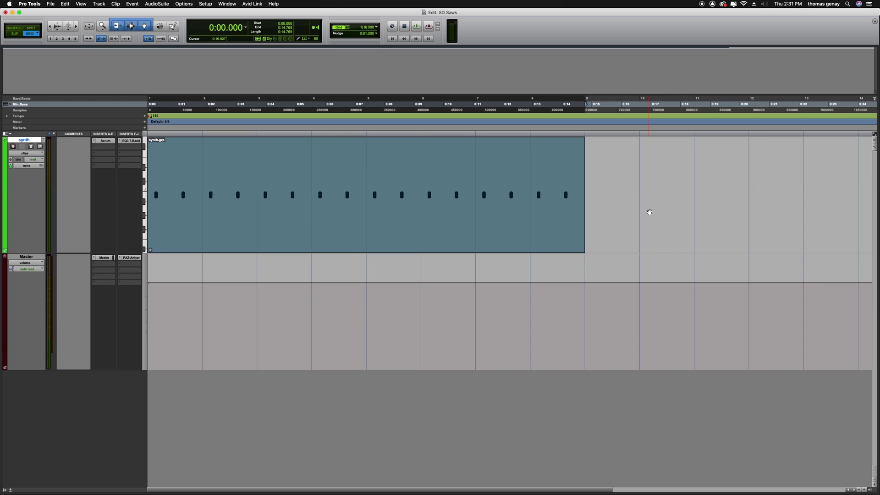
Step: Open the Serum plugin on the synth track and reposition its window beside the start of the MIDI clip
click(112, 143)
drag(495, 204, 658, 166)
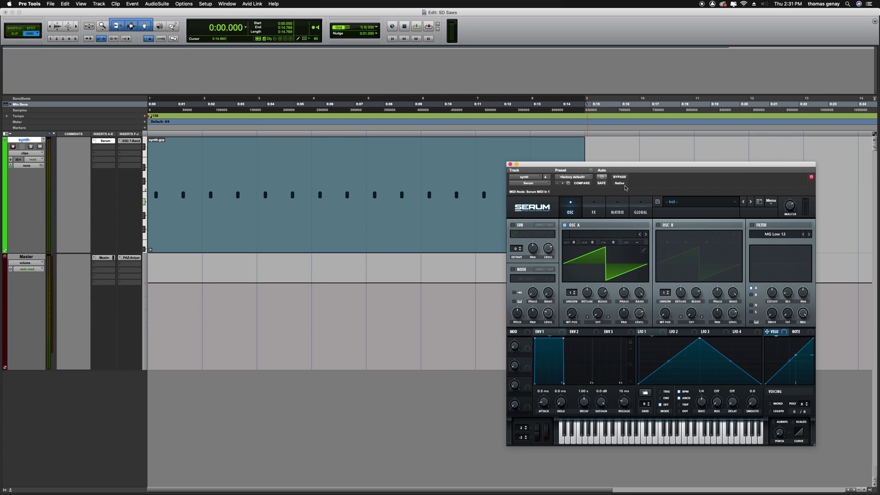
drag(657, 167, 575, 169)
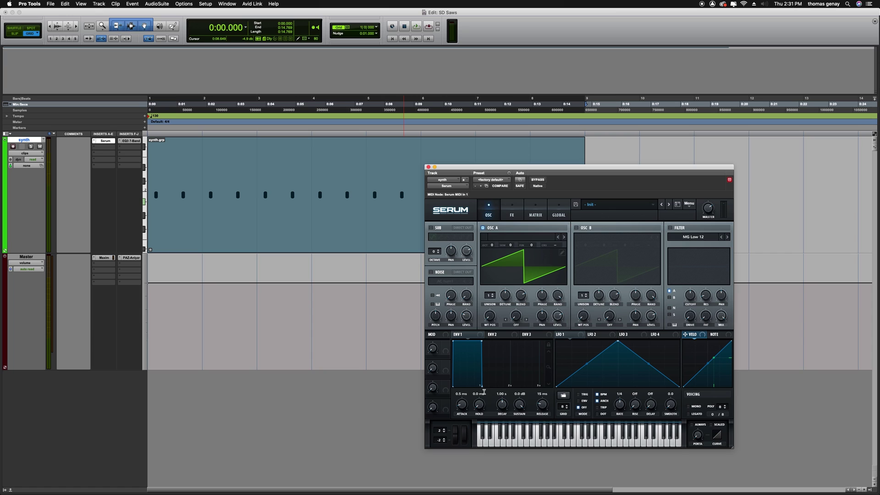
Step: Shape envelope 1 during playback: attack 0.4 ms, hold 36 ms, decay 190 ms, sustain -26.3 dB, release 230 ms
key(space)
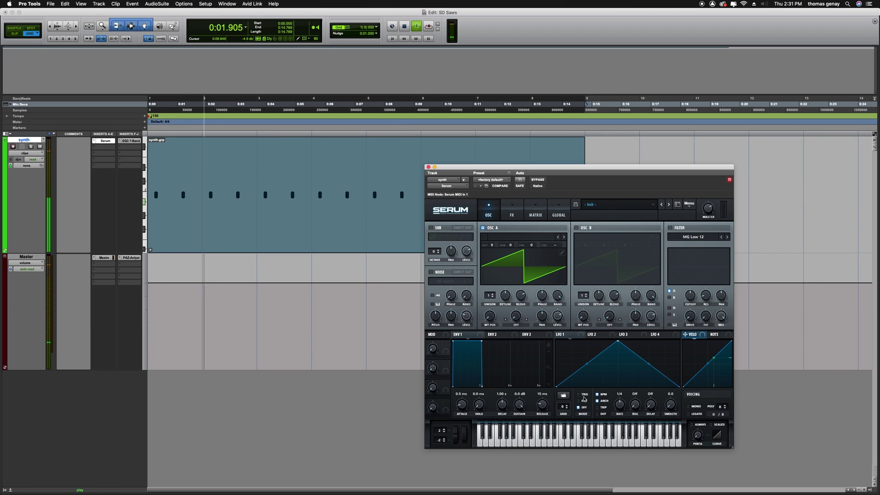
drag(545, 401, 515, 484)
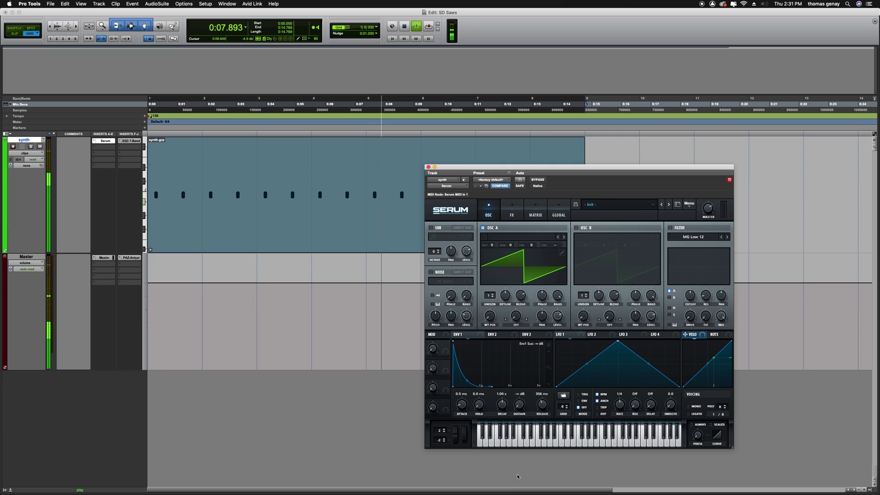
drag(519, 405, 470, 379)
mouse_move(542, 407)
mouse_down()
mouse_move(502, 412)
mouse_move(482, 403)
mouse_move(483, 391)
mouse_move(463, 408)
mouse_move(543, 403)
mouse_up()
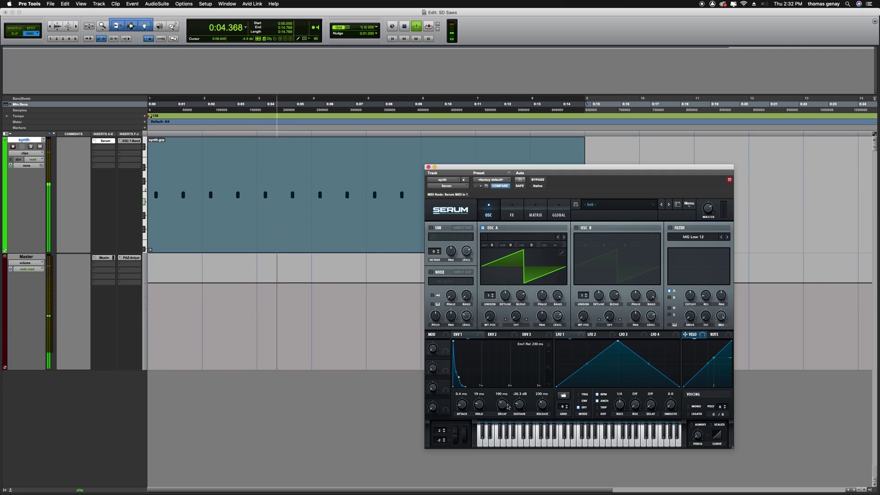
drag(481, 408, 482, 405)
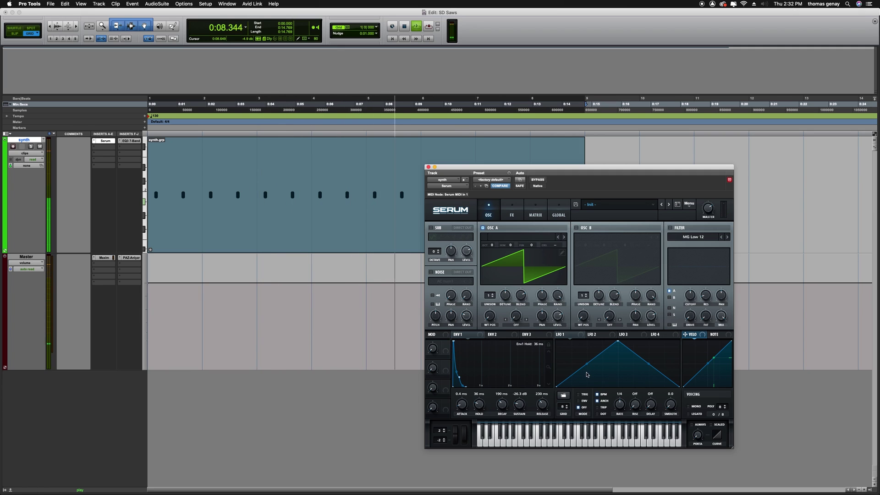
key(space)
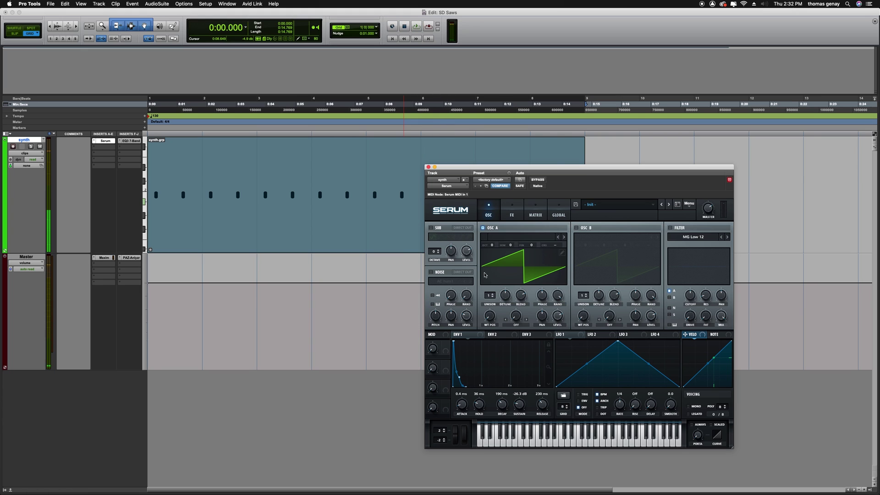
Step: Enable oscillator B during playback, tune it to -5 semitones, and give it 2 unison voices with less detune
drag(564, 168, 422, 176)
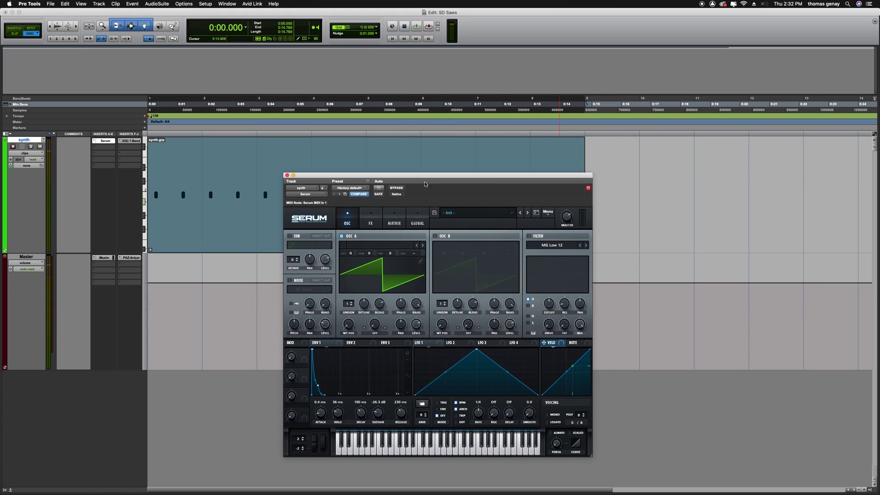
click(435, 236)
key(space)
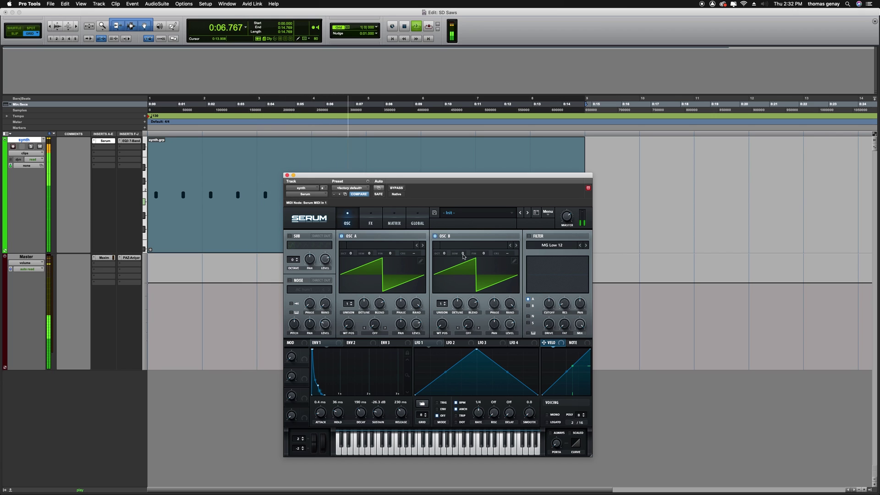
drag(464, 256, 468, 232)
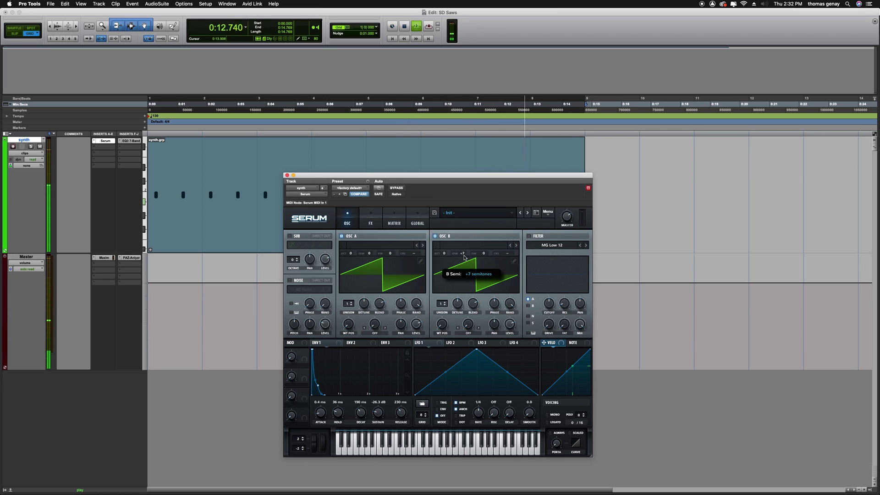
drag(463, 253, 463, 298)
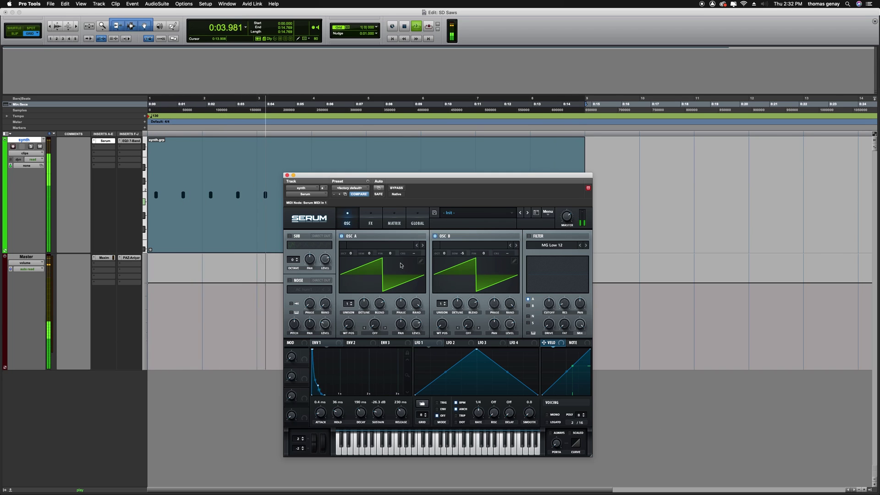
click(443, 303)
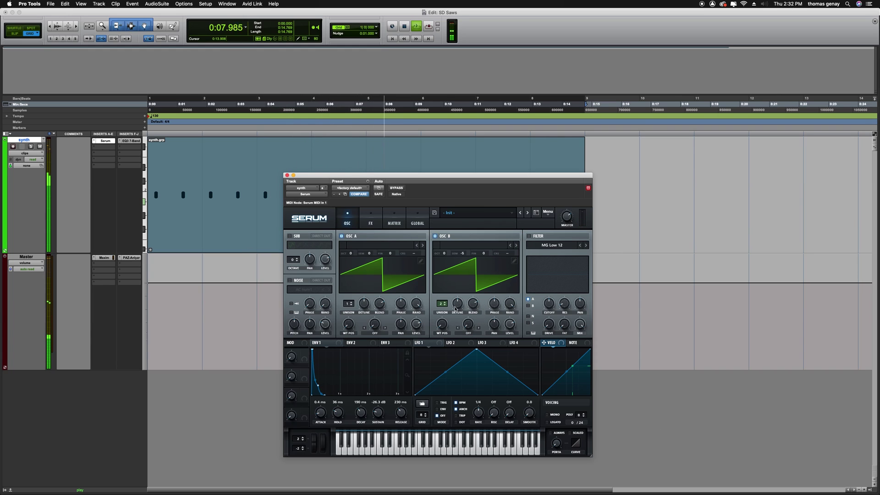
drag(455, 308, 456, 331)
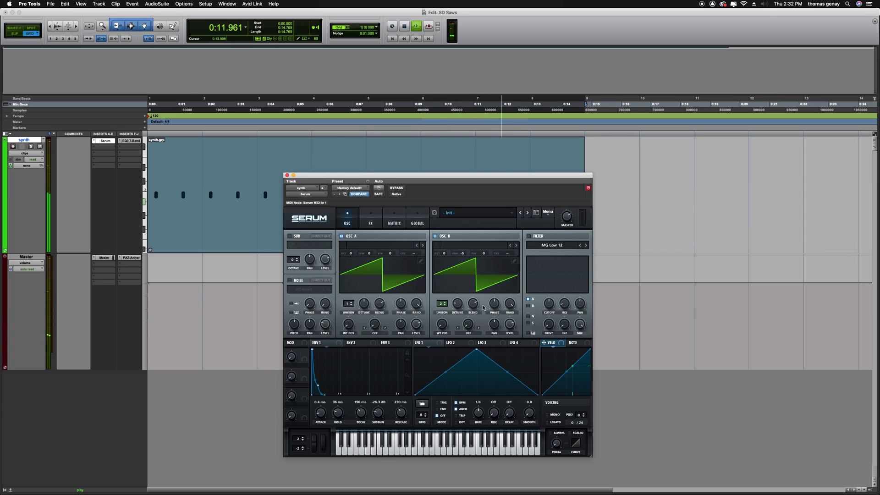
Step: Enable the sub oscillator with a saw waveform and set its octave to -1
click(290, 236)
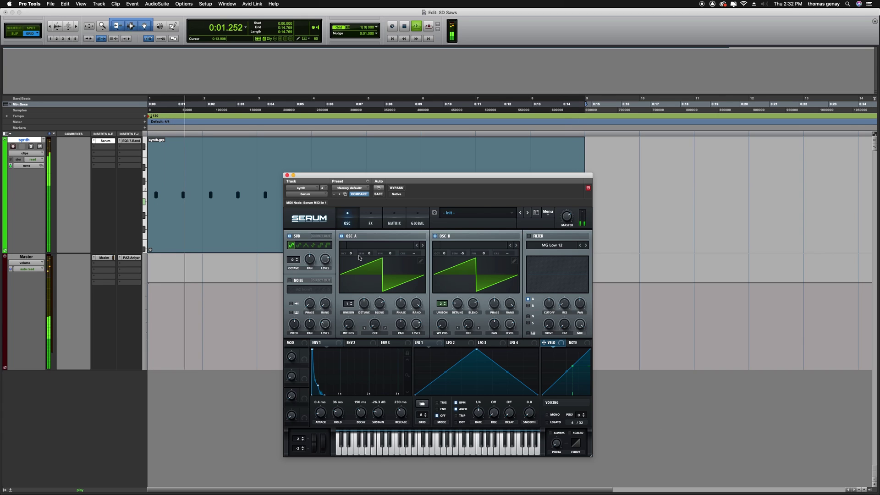
click(314, 245)
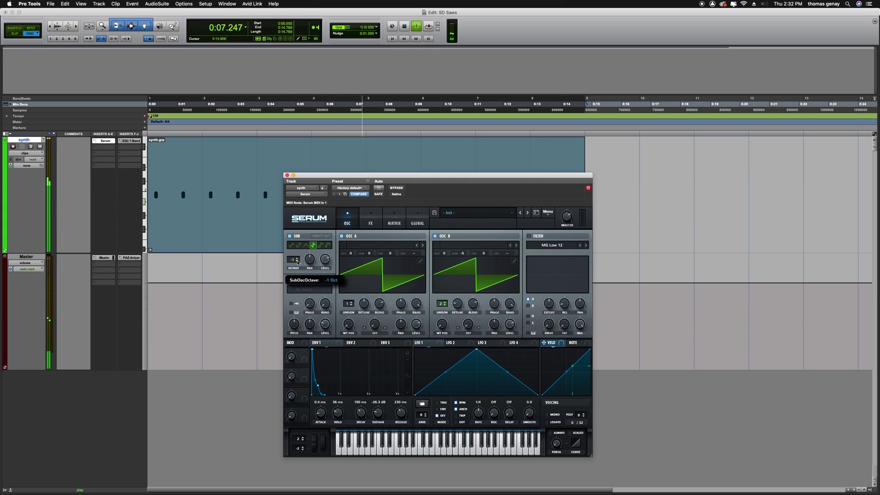
click(297, 262)
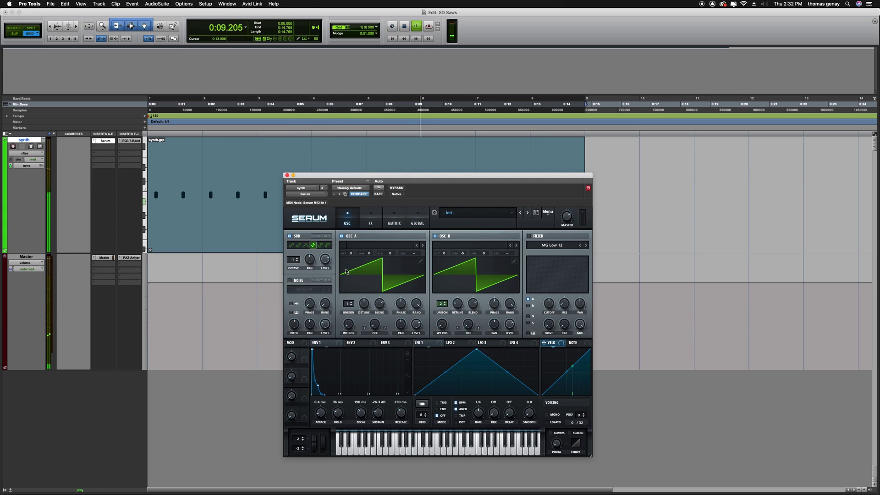
Step: Enable the noise oscillator, load the analog noise BrightWhite, and adjust the noise level
click(290, 281)
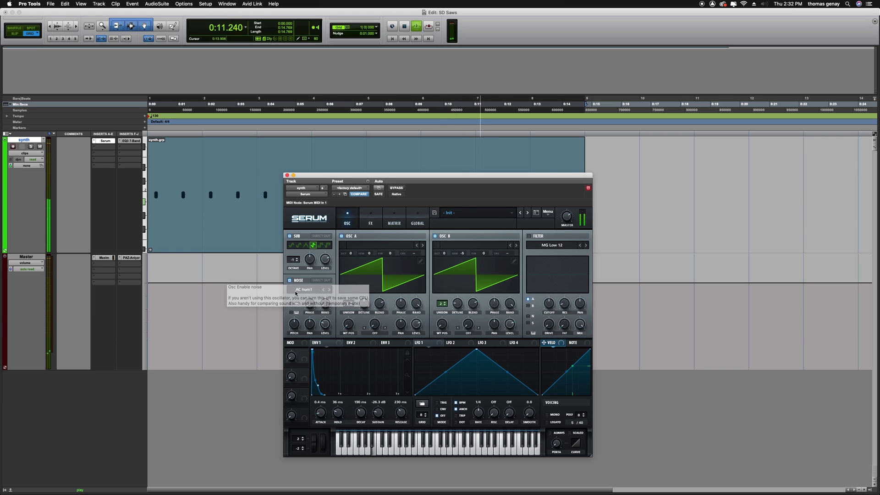
click(314, 291)
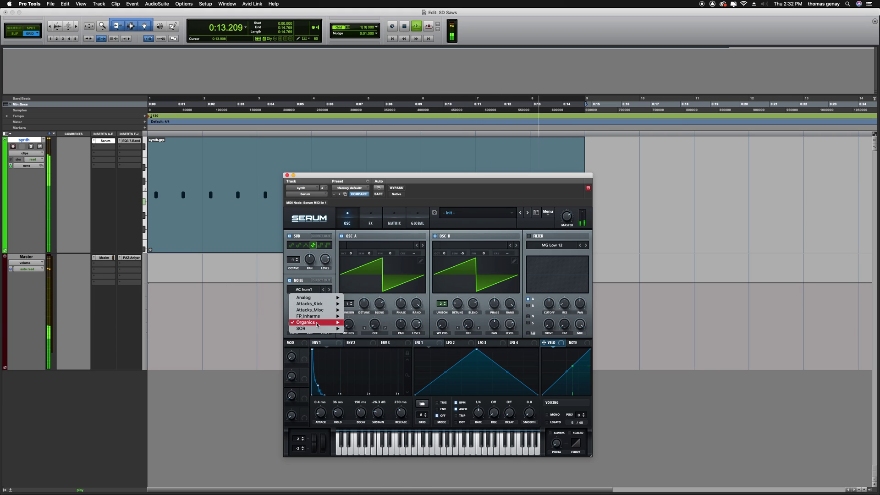
mouse_move(316, 298)
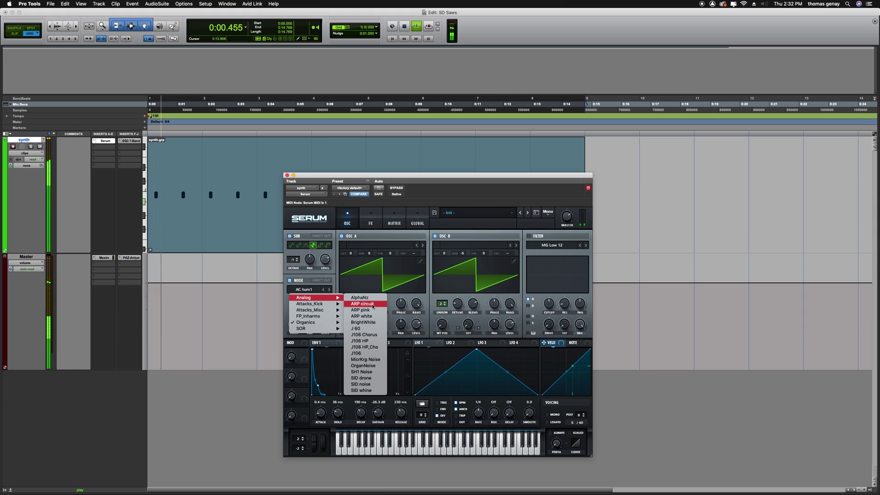
click(374, 322)
click(324, 290)
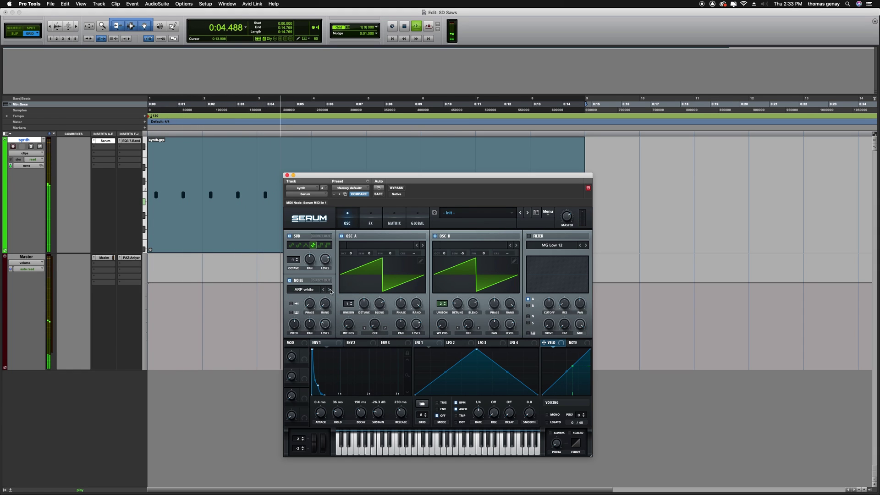
click(324, 289)
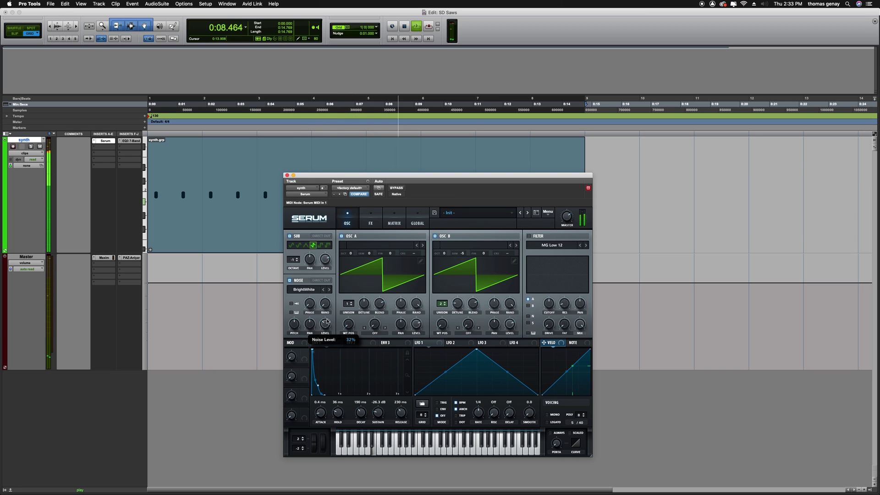
click(326, 326)
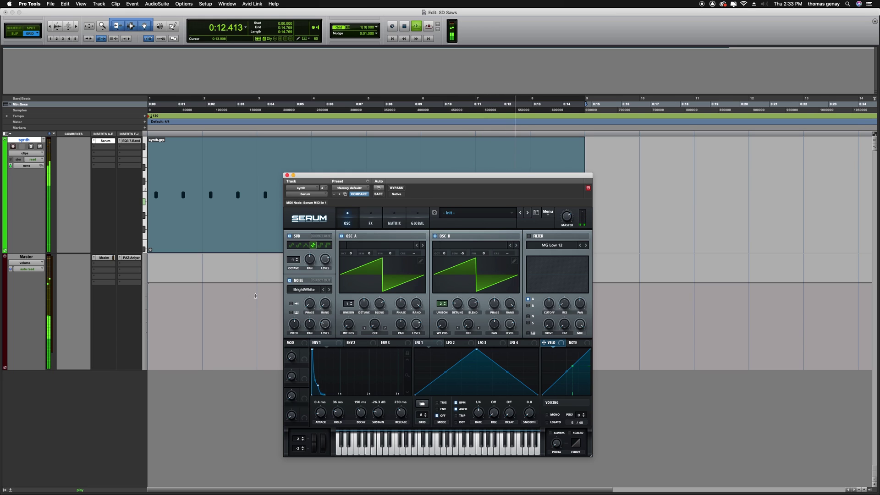
Step: Adjust Serum's master output level while the loop plays, and stop playback
click(565, 218)
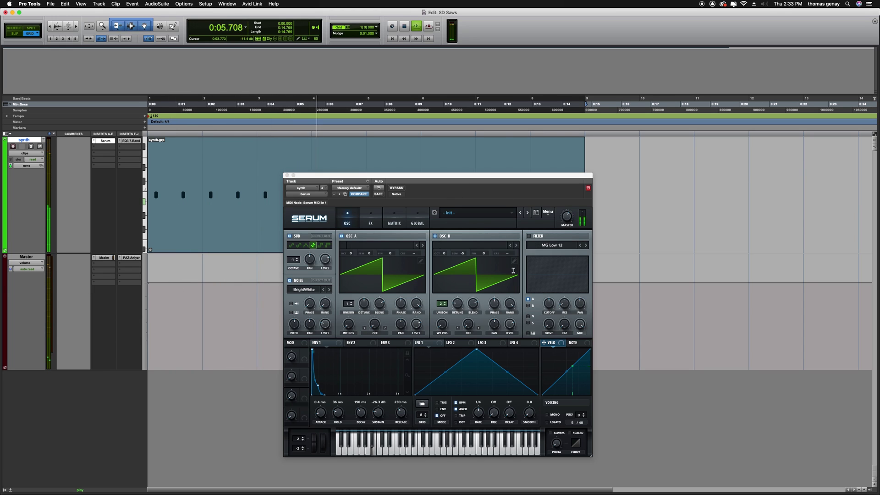
click(568, 219)
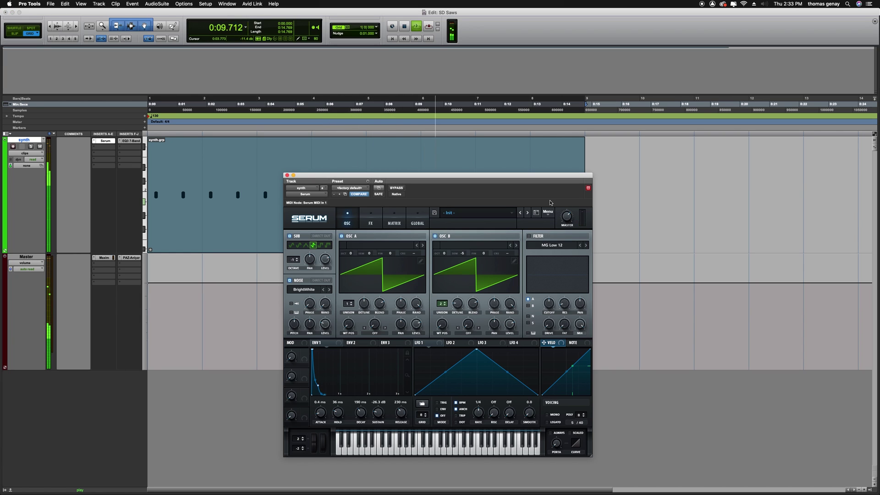
key(space)
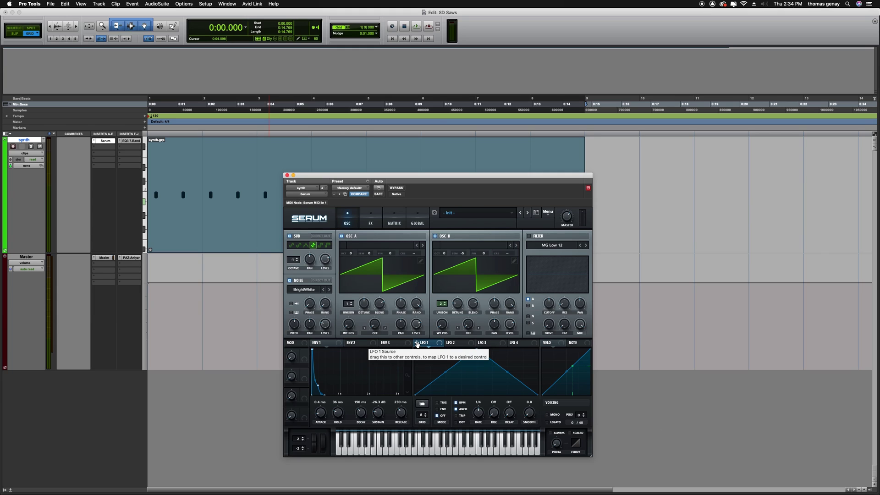
Step: Assign LFO 1 to oscillator A's coarse pitch and adjust the modulation amount
mouse_move(417, 343)
mouse_down()
mouse_move(423, 325)
mouse_move(407, 261)
mouse_move(383, 260)
mouse_move(414, 253)
mouse_up()
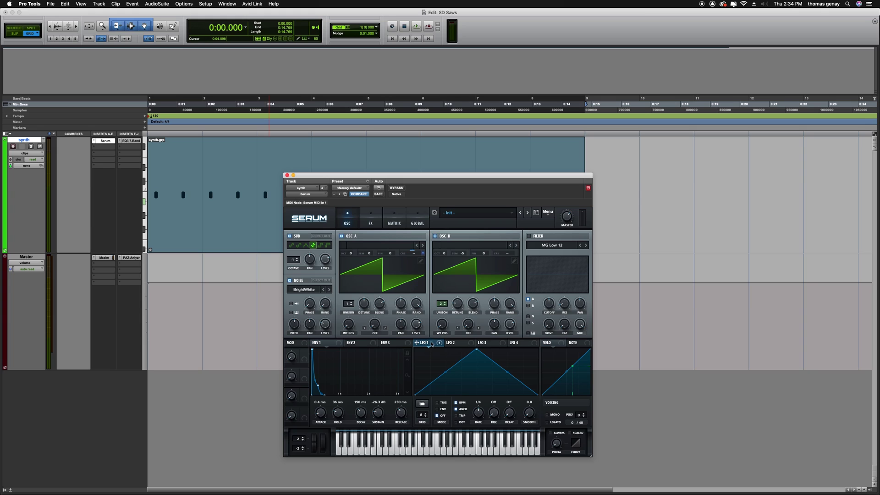
right_click(415, 253)
click(422, 254)
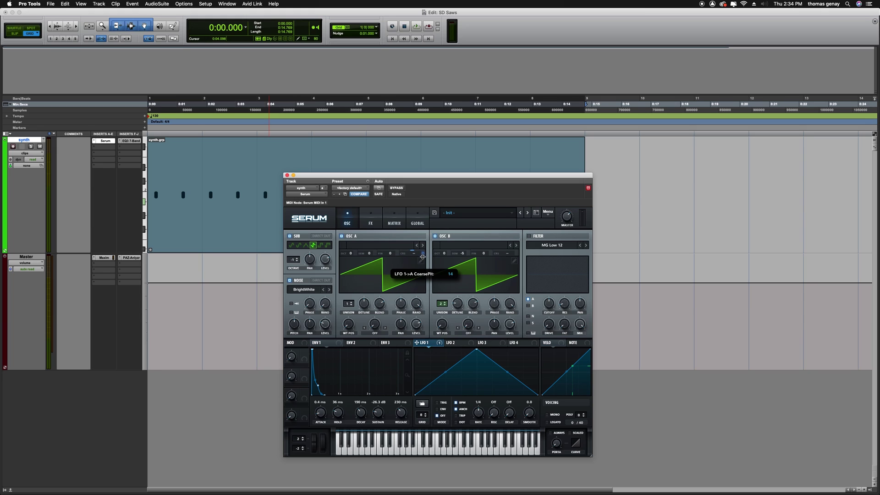
drag(422, 260, 421, 261)
drag(421, 263, 421, 262)
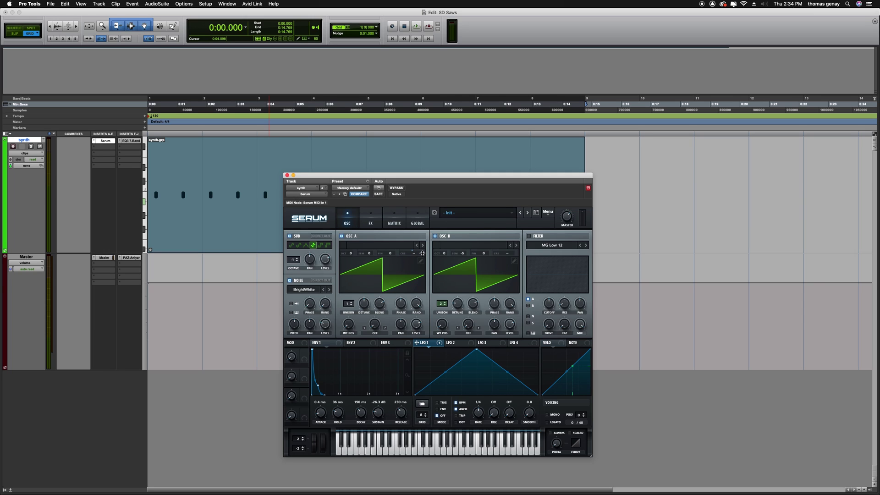
mouse_move(422, 253)
Step: Switch LFO 1 from BPM sync to a 100 Hz rate and load the Misc shape AbitCrazy
click(456, 402)
click(421, 404)
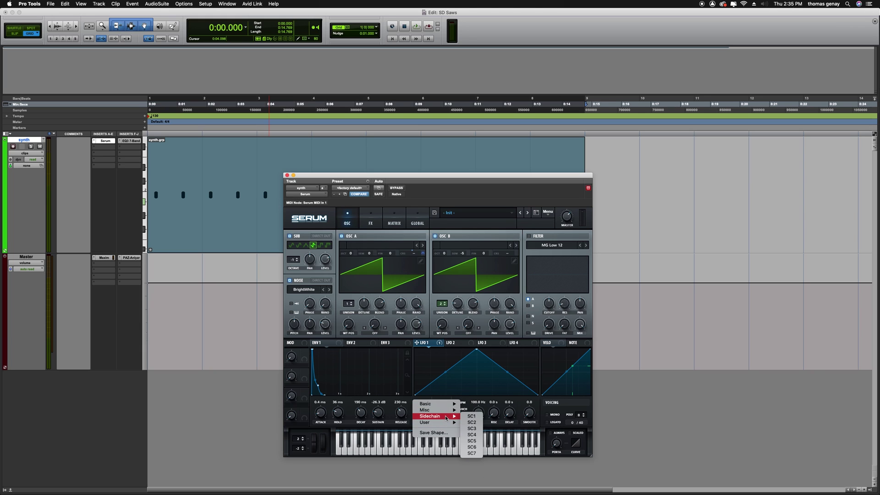
mouse_move(446, 413)
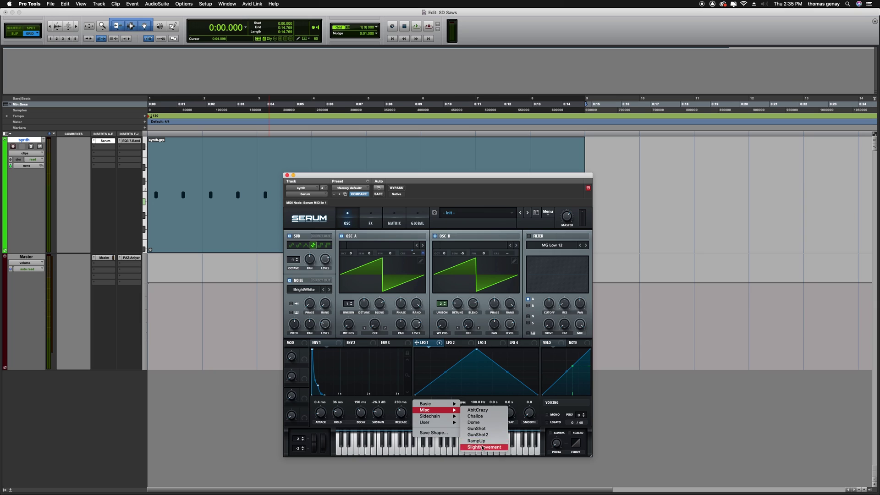
click(489, 411)
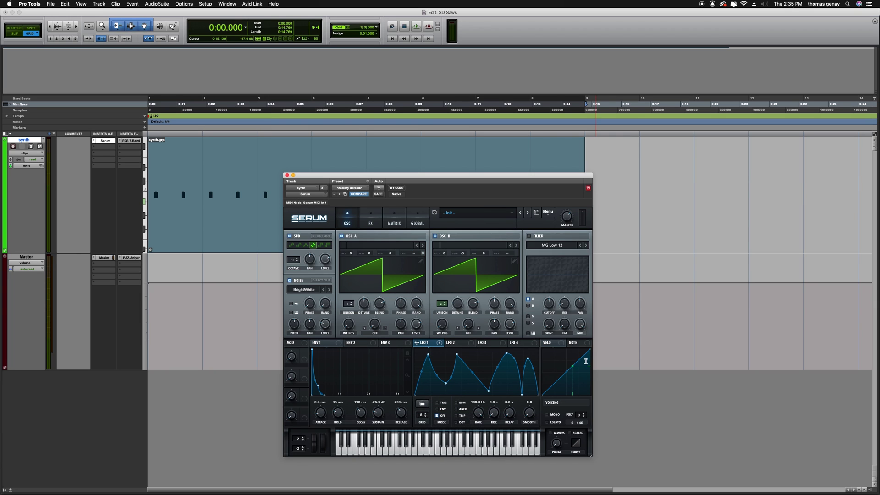
drag(470, 375, 470, 375)
Step: Turn off oscillator B and noise, and fine-tune LFO 1's modulation amount on oscillator A's coarse pitch during playback
click(435, 237)
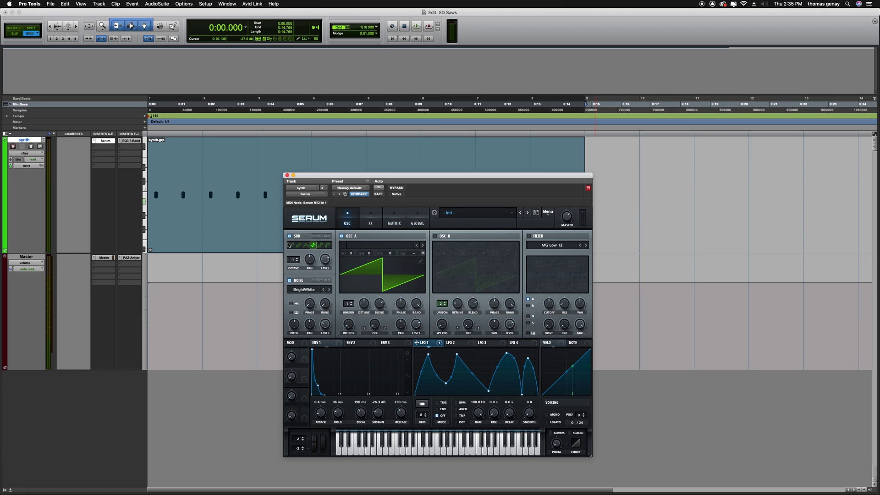
click(289, 280)
key(space)
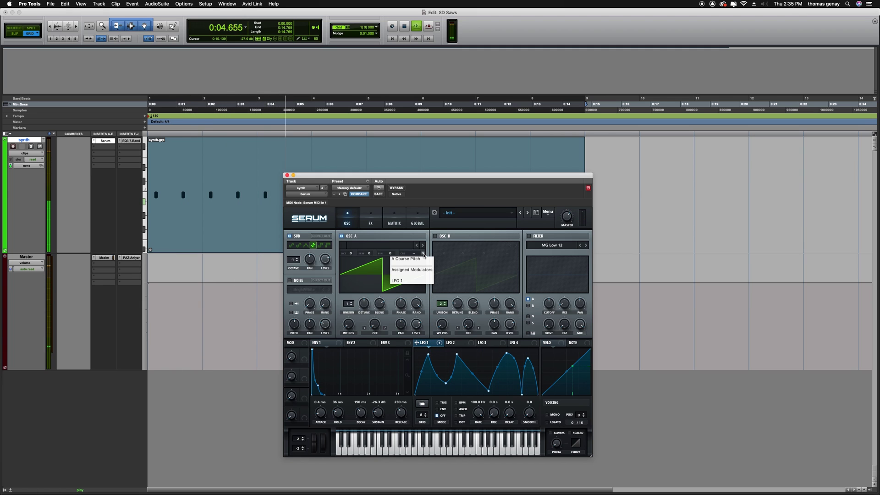
mouse_move(424, 255)
mouse_down()
mouse_move(428, 243)
mouse_move(426, 253)
mouse_up()
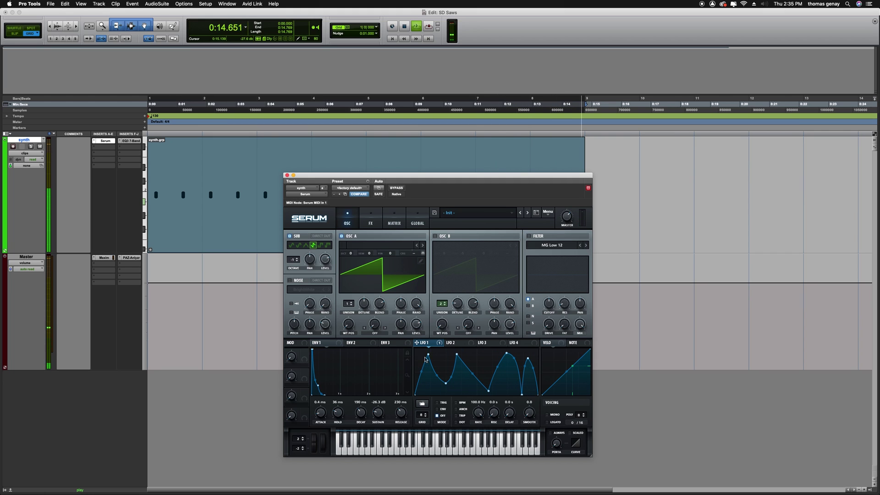
drag(423, 253, 423, 253)
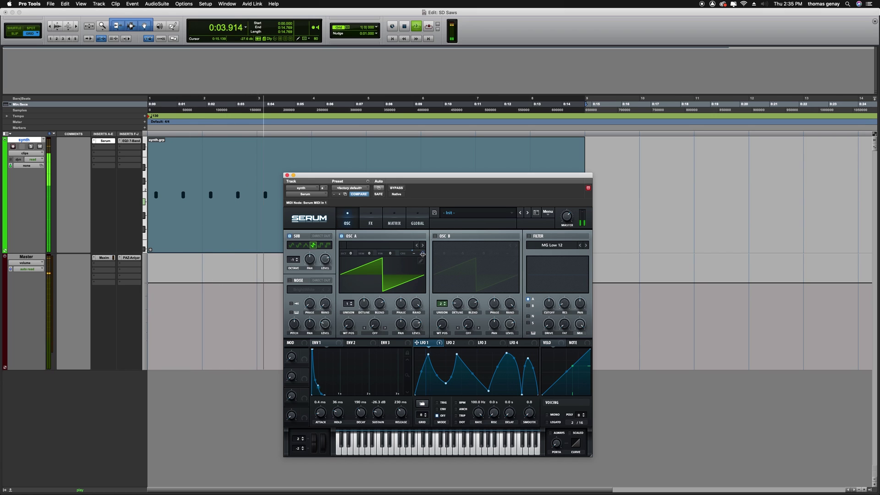
Step: Try an LFO 1 modulation amount of 5 on oscillator A's coarse pitch and audition it
right_click(424, 253)
key(space)
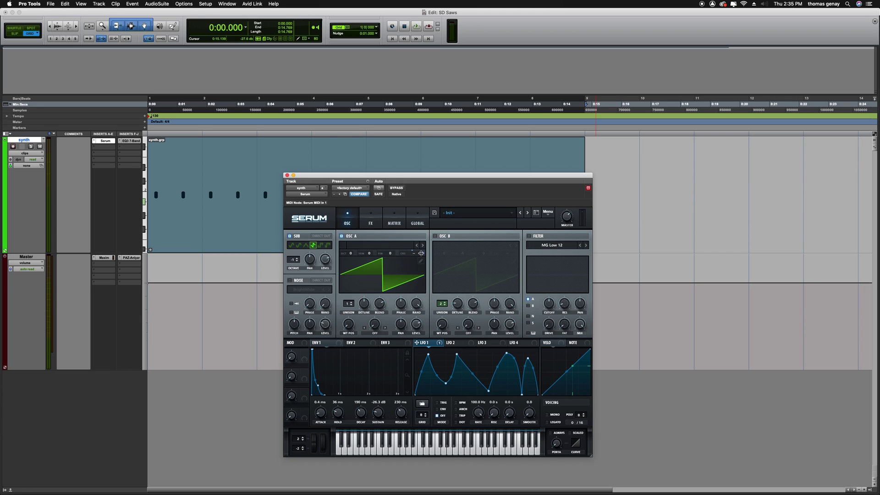
mouse_move(423, 253)
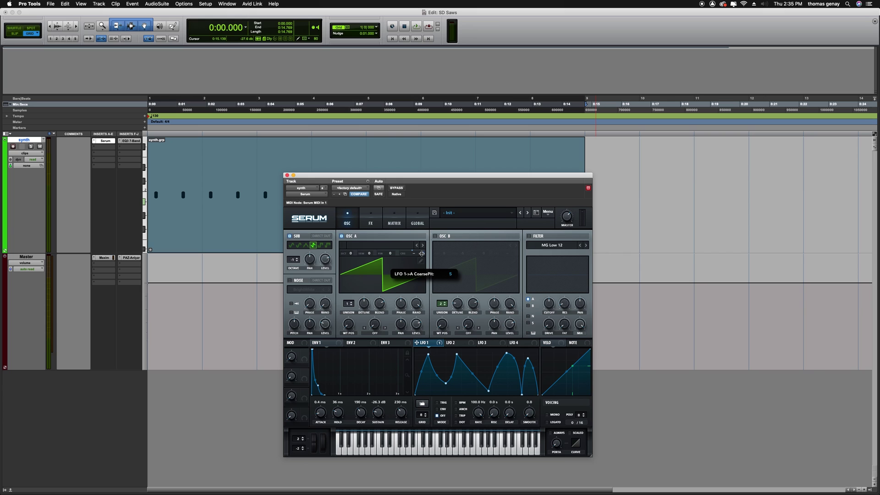
key(space)
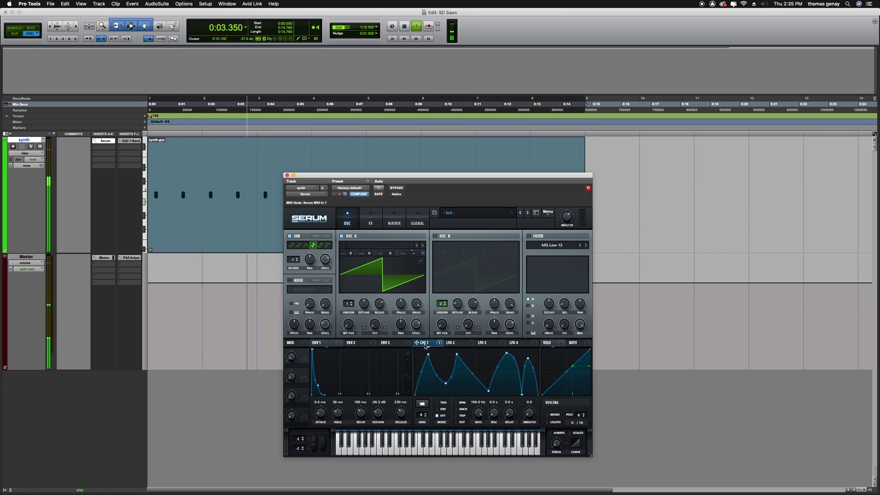
key(space)
Step: Assign LFO 1 to oscillator A's fine pitch with a reduced amount, remove all coarse pitch modulators, and audition the result
drag(426, 346, 401, 257)
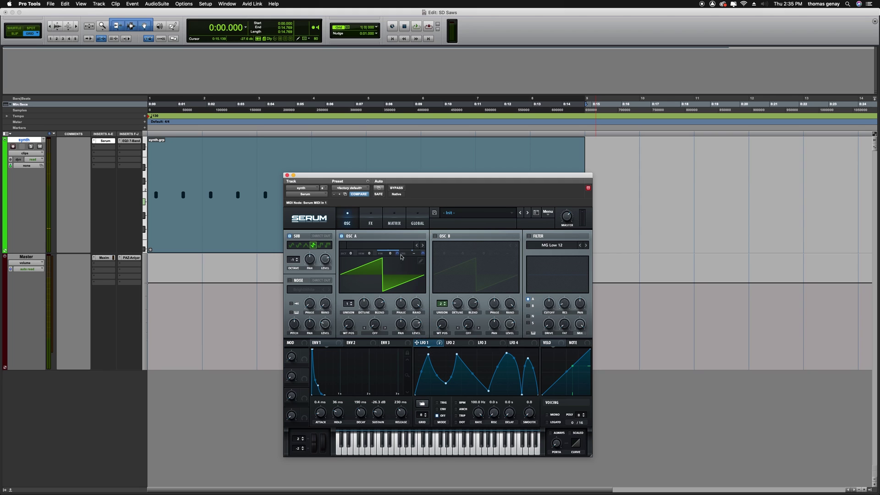
right_click(418, 255)
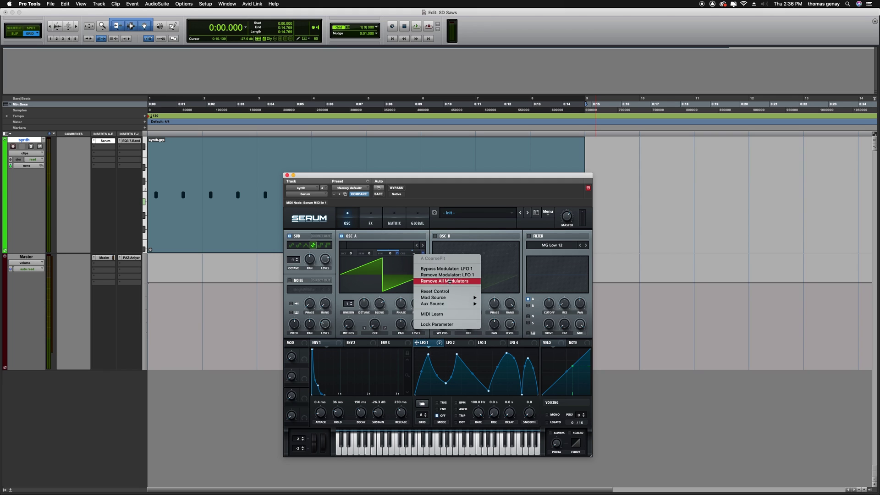
click(447, 282)
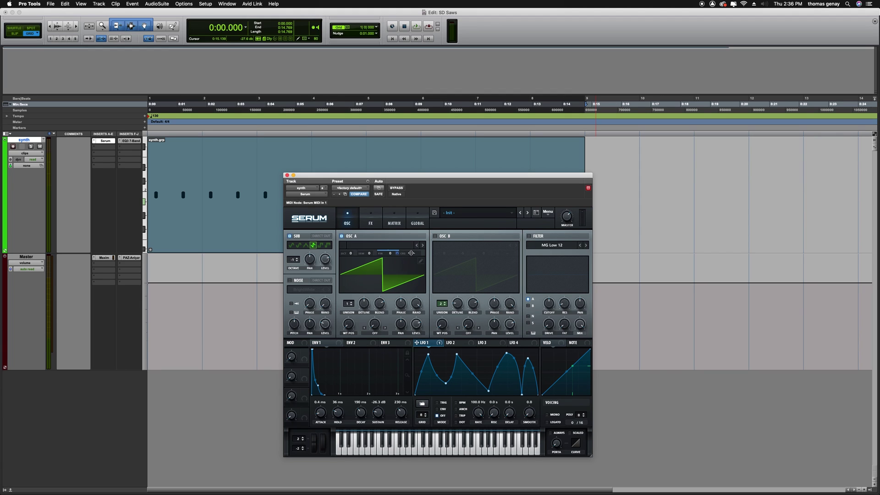
drag(397, 253, 399, 297)
key(space)
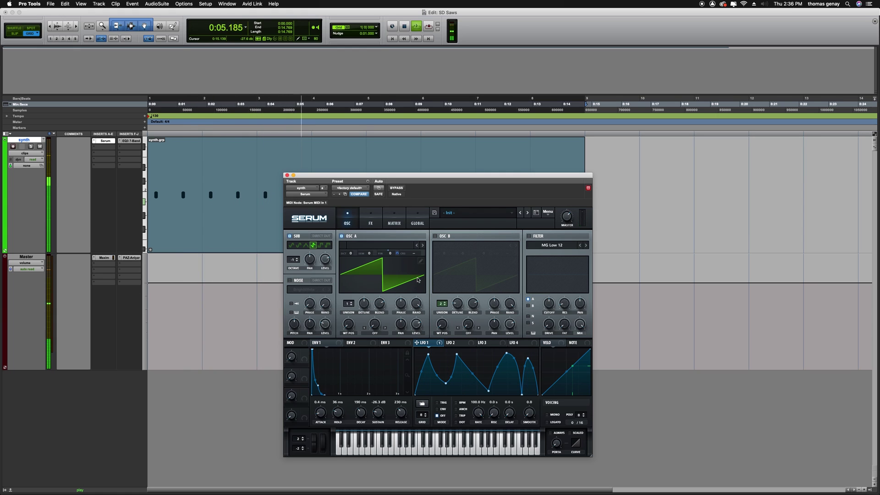
key(space)
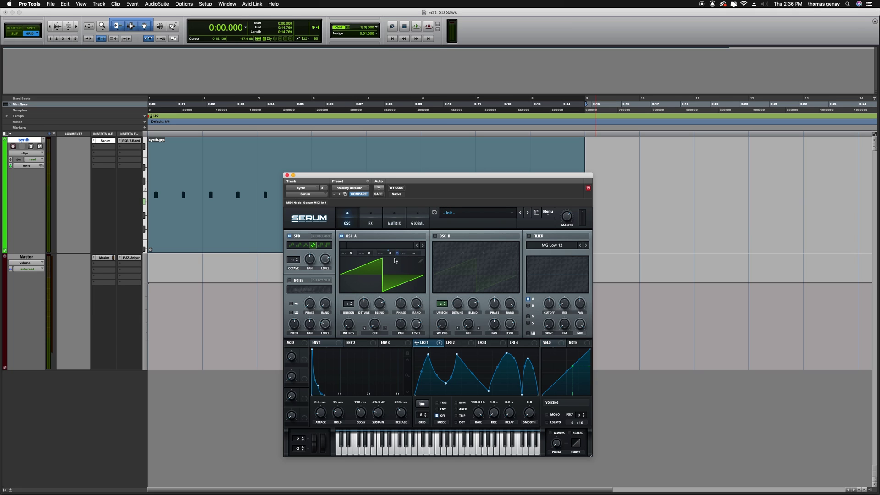
Step: Turn on oscillator B and switch LFO 2 from BPM sync to a rate of about 75.2 Hz
mouse_move(425, 256)
mouse_move(429, 343)
click(435, 236)
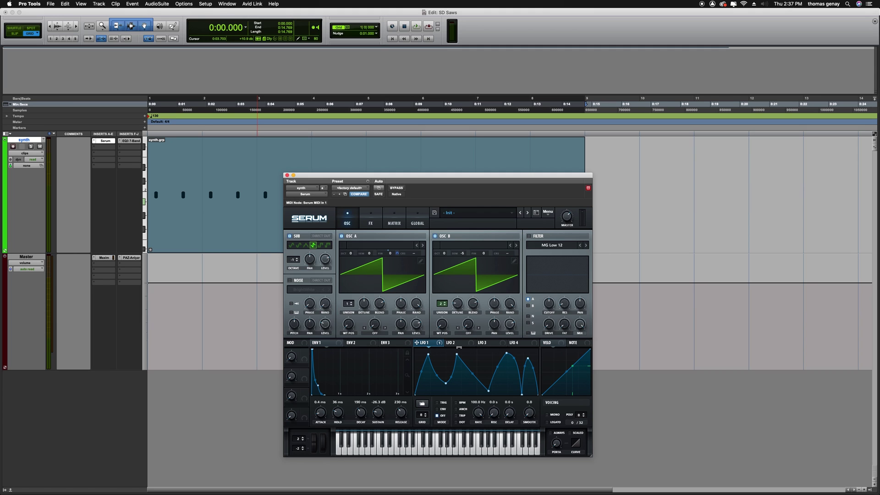
click(457, 343)
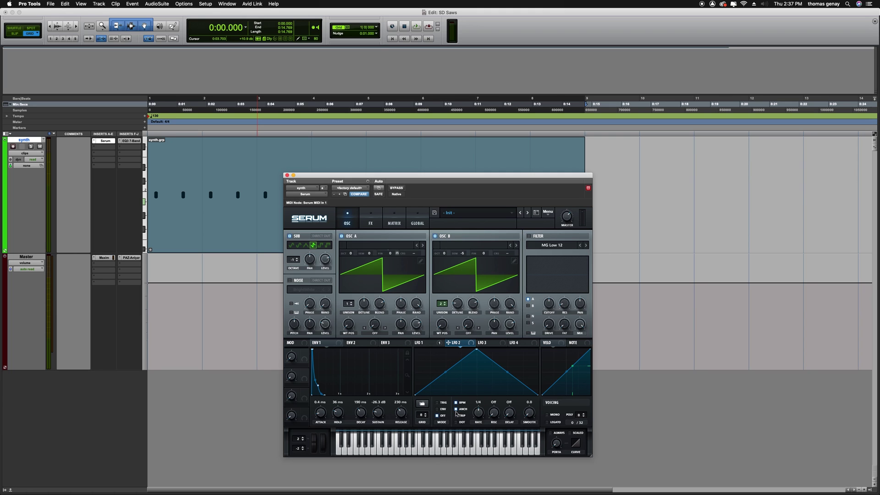
click(457, 403)
drag(480, 414, 487, 381)
drag(485, 415, 481, 417)
Step: Load the Misc shape AbitCrazy into LFO 2 and move its curve points to vary the shape
click(420, 408)
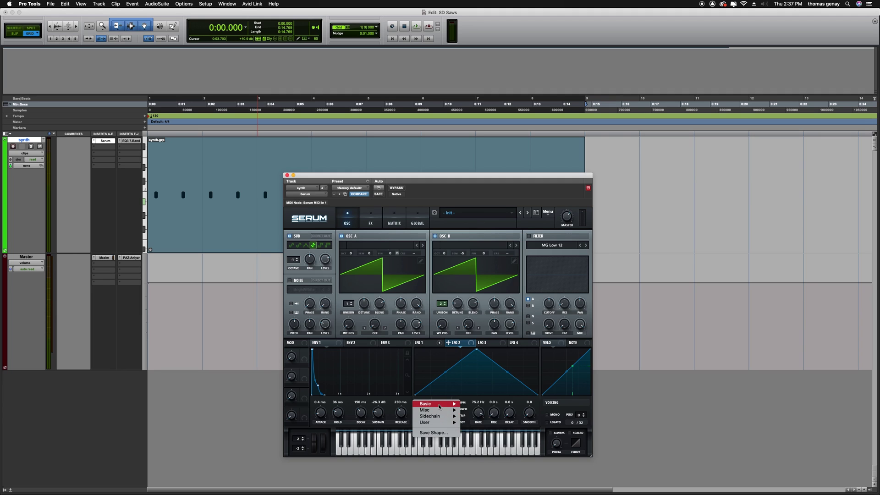
mouse_move(445, 408)
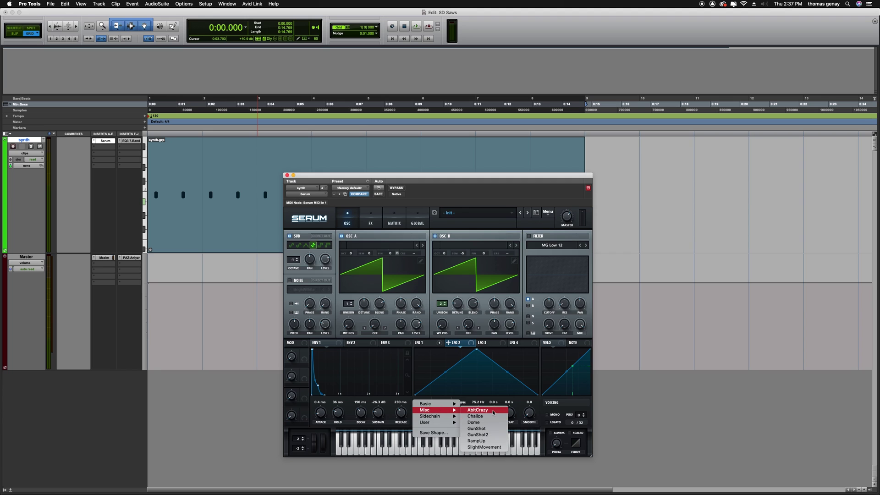
click(494, 410)
drag(428, 354, 434, 380)
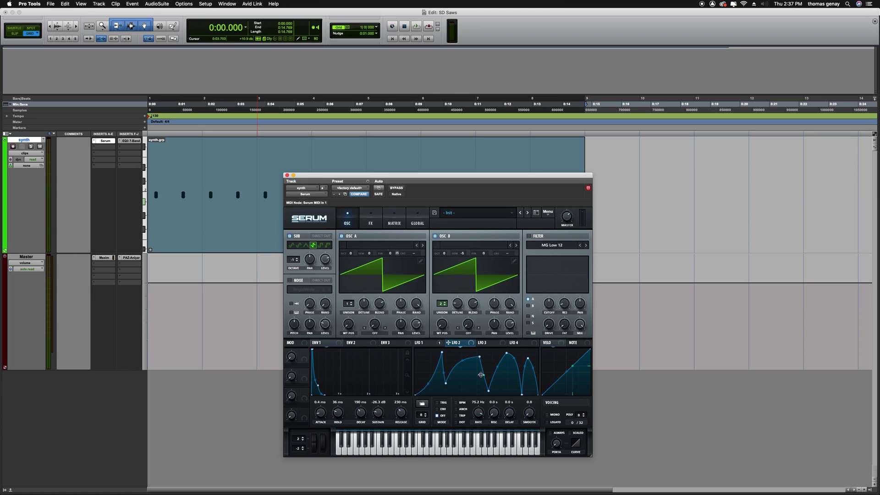
drag(499, 363, 537, 368)
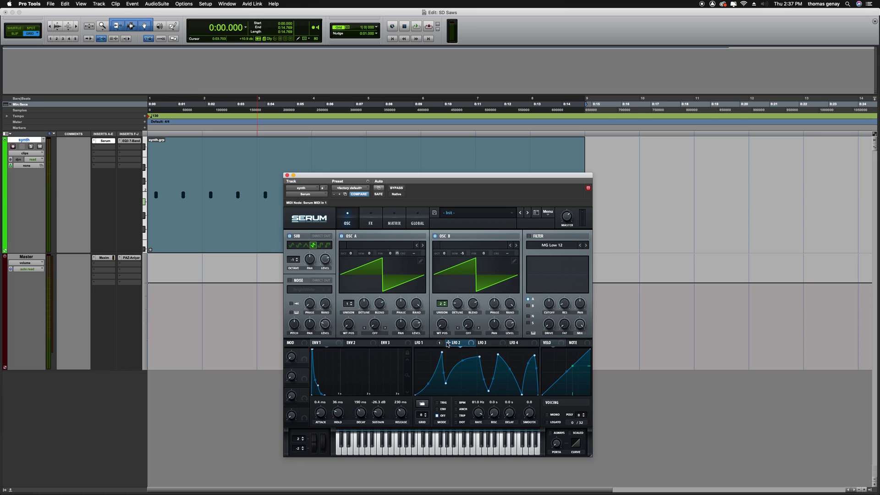
Step: Assign LFO 2 to oscillator B's fine pitch, fine-tune the modulation amount, and audition both oscillators together
drag(448, 345, 490, 279)
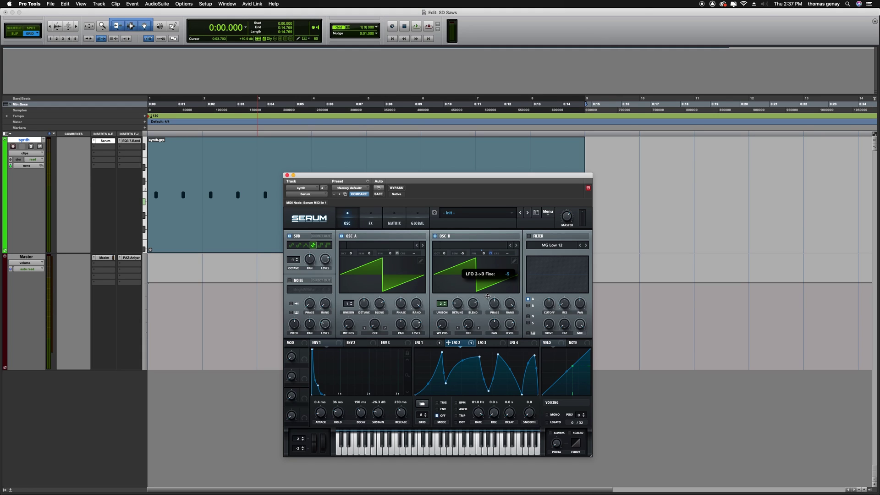
drag(488, 296, 488, 298)
drag(492, 252, 492, 253)
drag(492, 253, 491, 253)
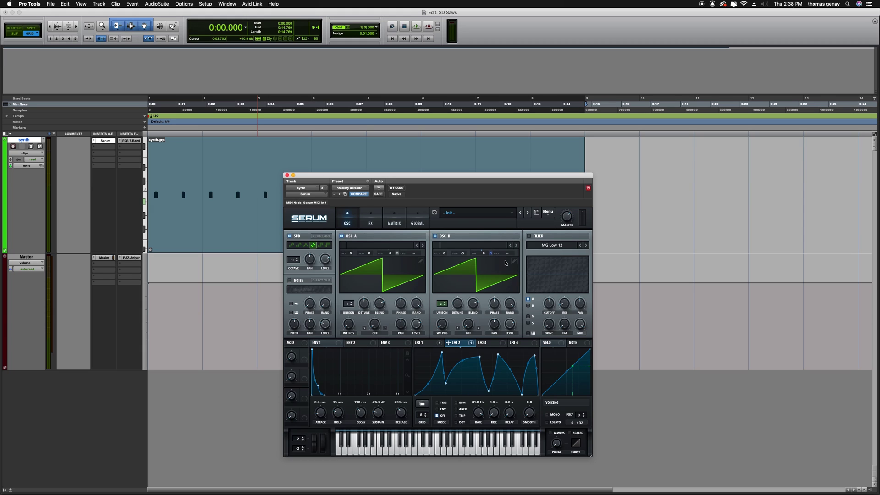
key(space)
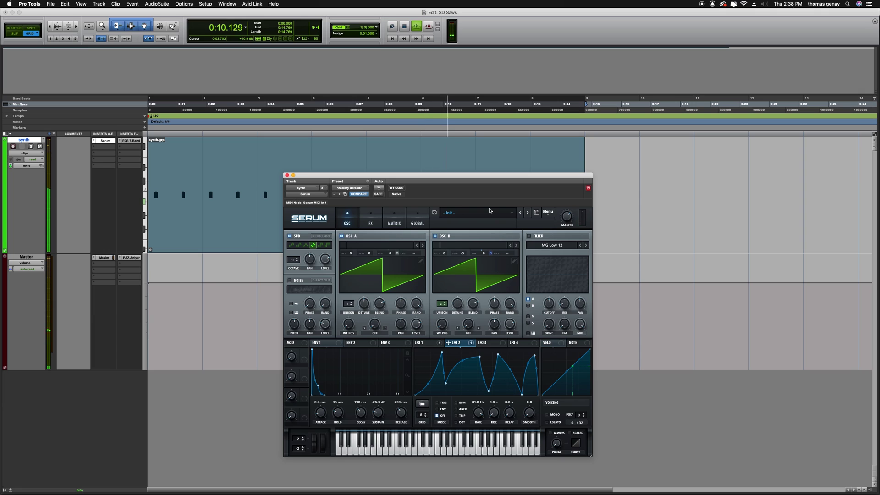
key(space)
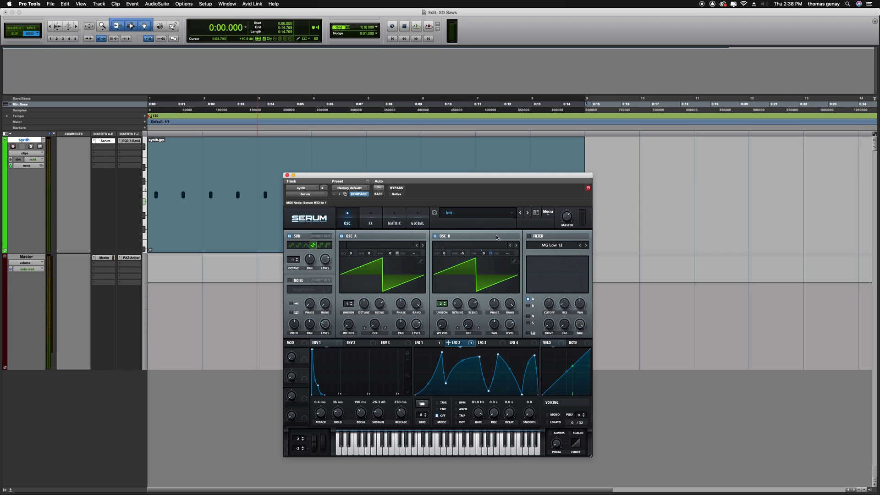
Step: Turn on the BrightWhite noise oscillator and audition the layered sound
click(290, 281)
key(space)
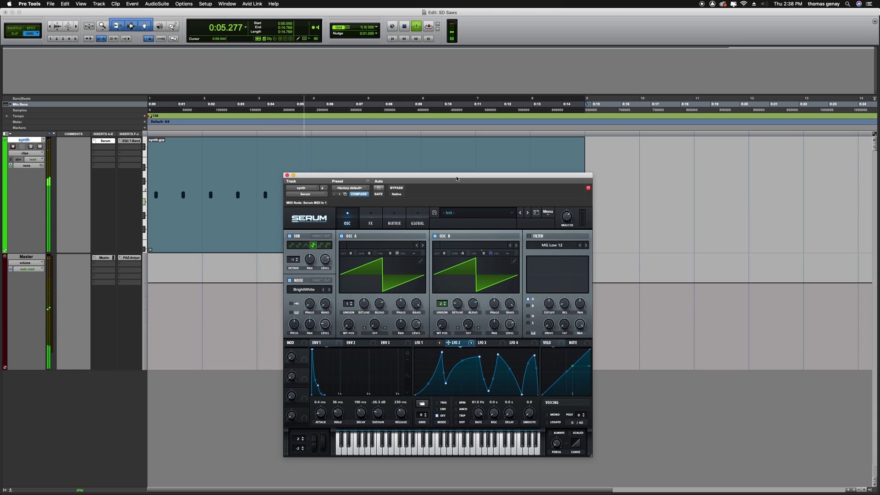
drag(457, 177, 429, 179)
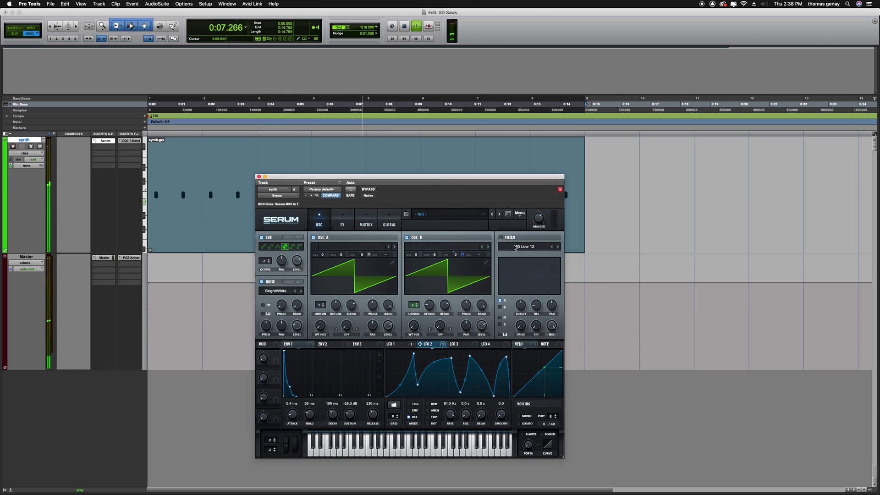
key(space)
Step: Turn on the filter and set its type to MG Low 24
click(501, 237)
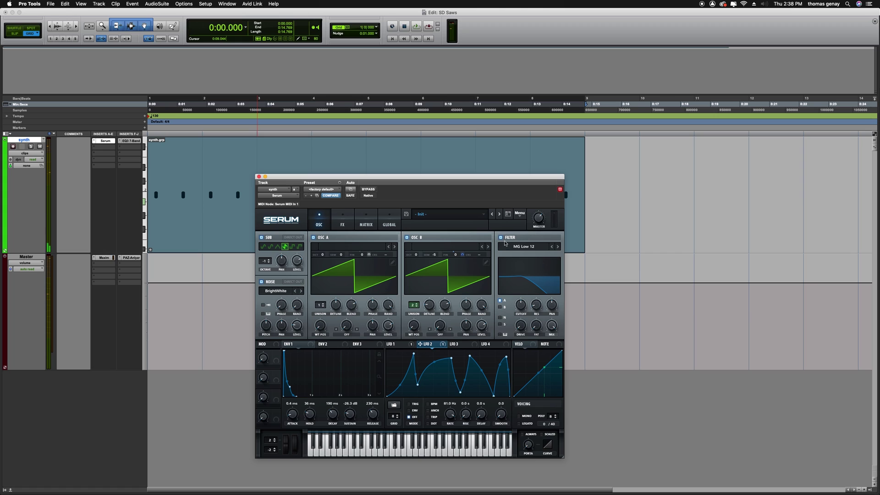
click(549, 247)
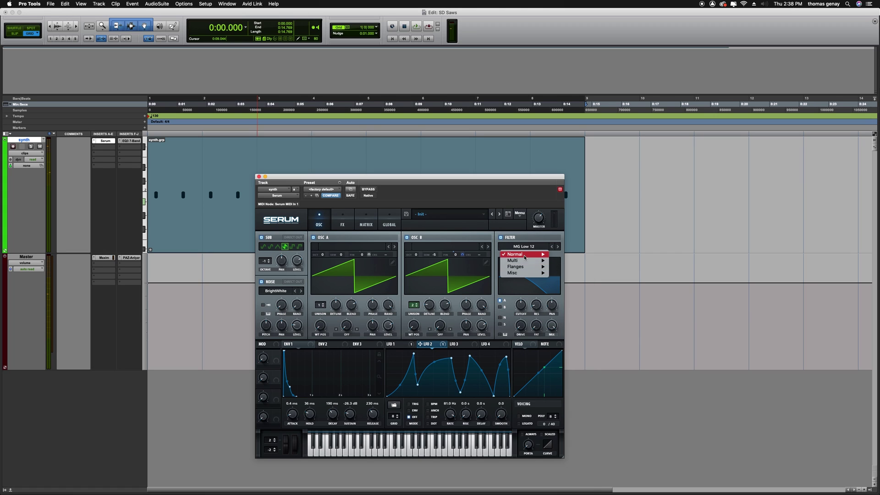
mouse_move(523, 254)
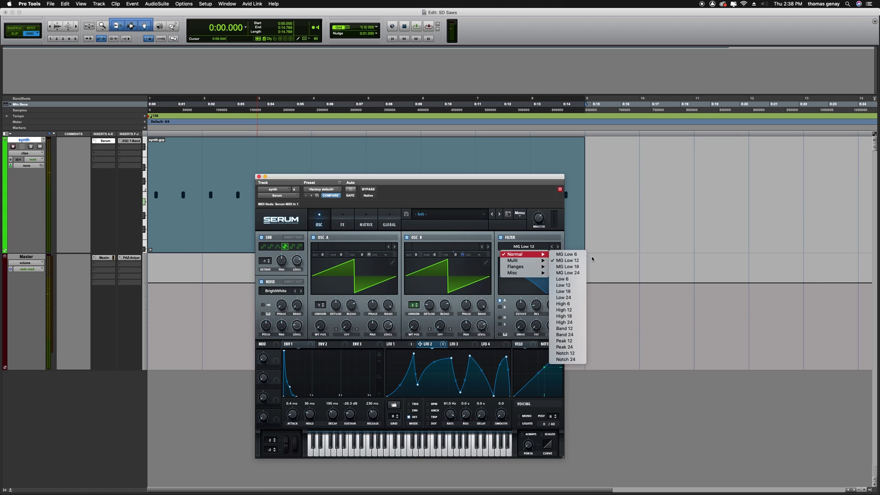
click(574, 273)
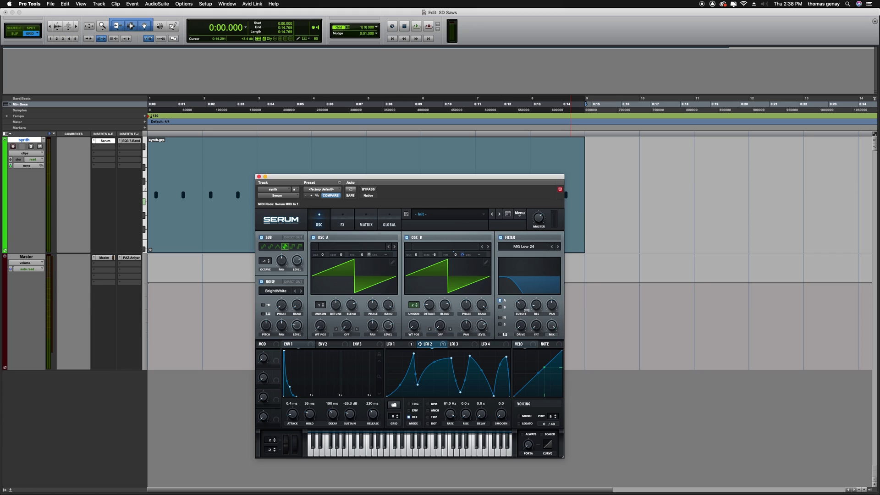
Step: Assign envelope 2 to the filter cutoff and set its hold to 18 ms, decay 297 ms, sustain 43.63% and release 351 ms
click(328, 346)
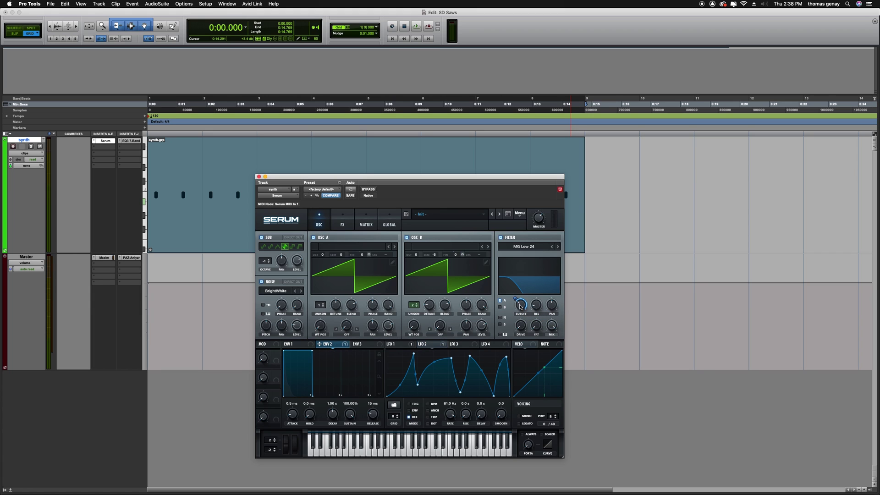
drag(521, 307, 522, 308)
drag(349, 414, 350, 459)
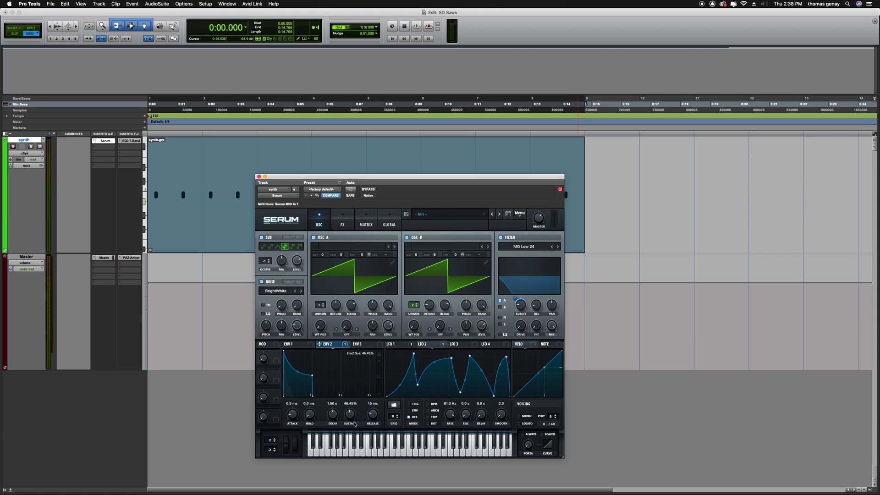
drag(353, 416, 351, 434)
drag(351, 418, 351, 416)
drag(371, 415, 371, 402)
drag(338, 416, 334, 425)
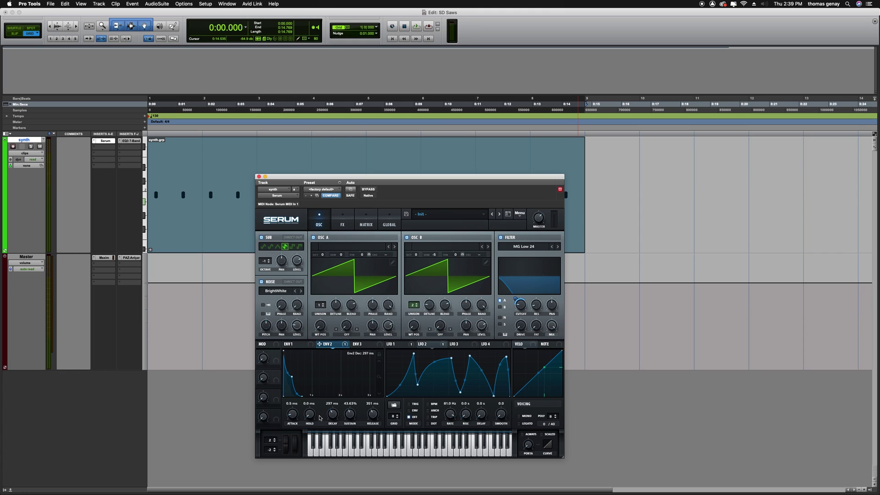
drag(310, 416, 313, 398)
drag(311, 418, 311, 419)
Step: Lower envelope 2's sustain to 38.49% during playback, and stop playback
key(space)
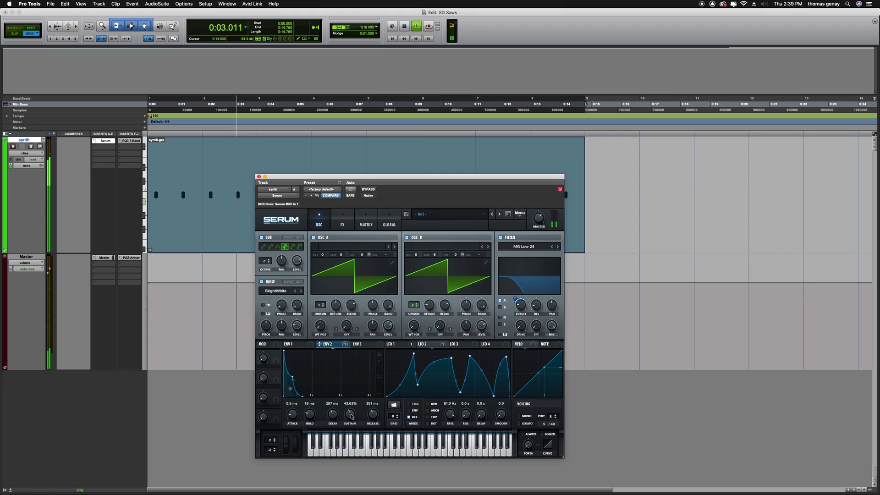
drag(350, 415, 350, 420)
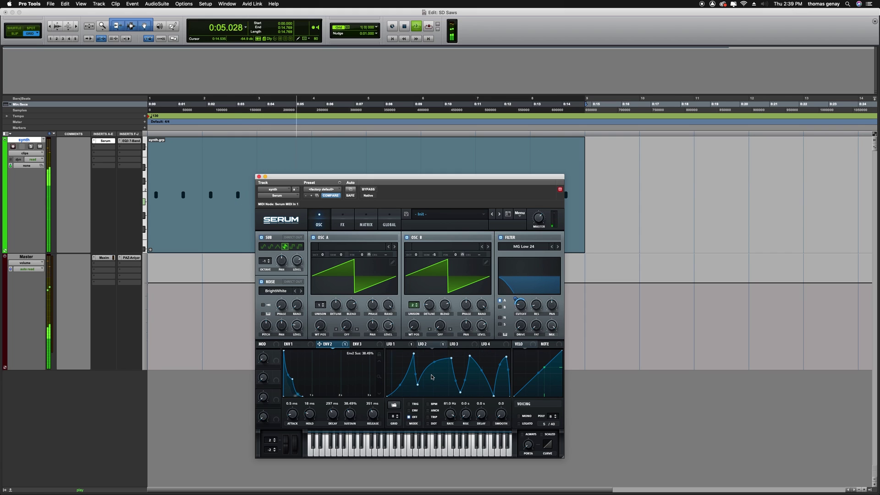
key(space)
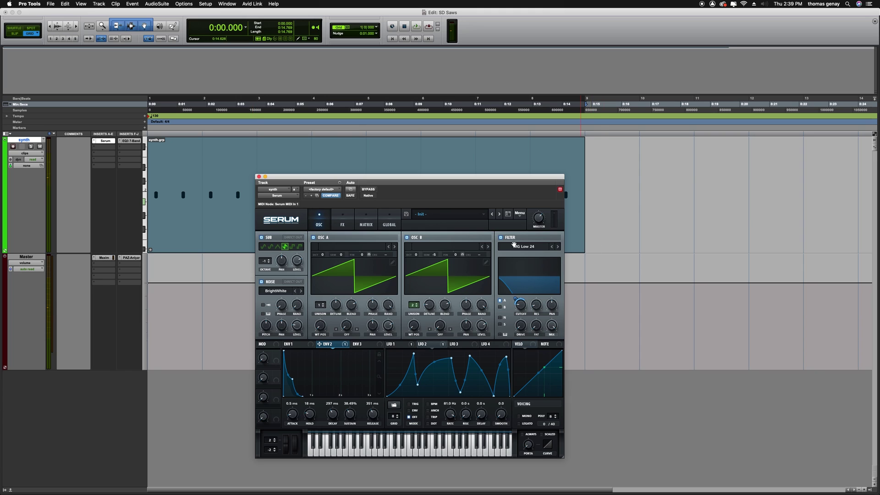
Step: Route oscillator B, noise and sub through the filter and adjust the filter cutoff modulation during playback
click(500, 307)
click(501, 318)
click(501, 324)
key(space)
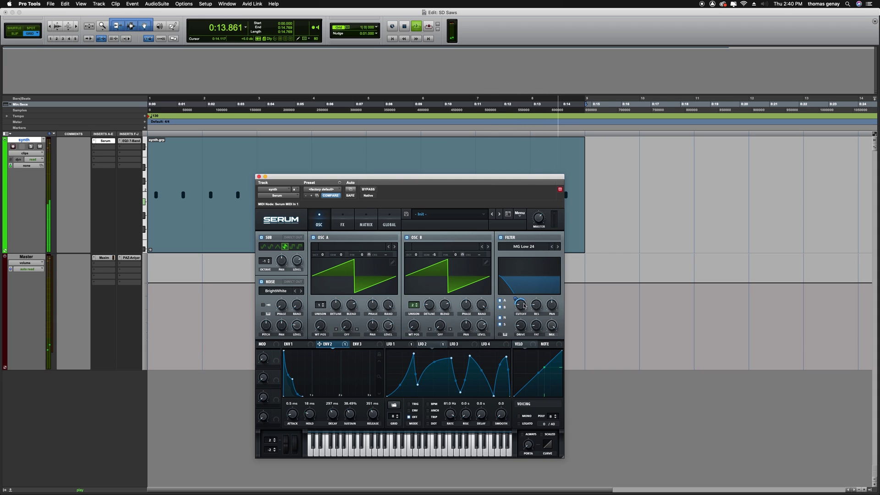
mouse_move(526, 297)
drag(525, 297, 536, 315)
key(space)
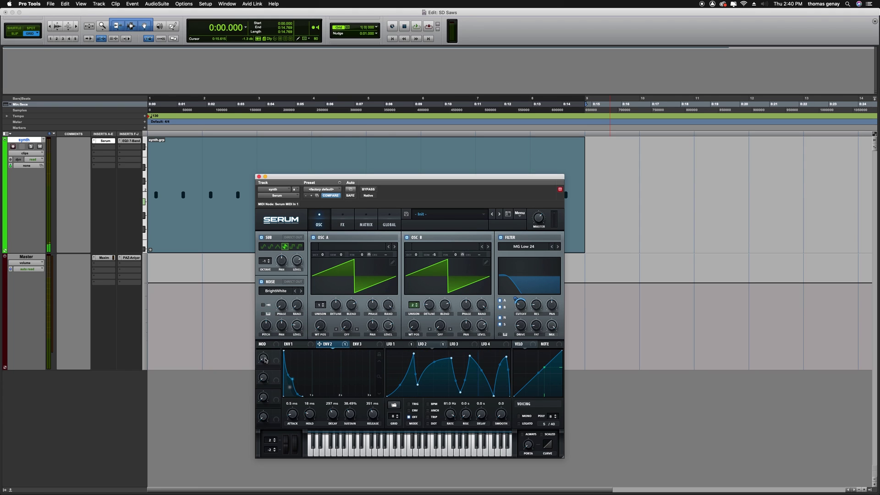
Step: Assign the first macro to the filter cutoff, name it "filter", and start playback
drag(263, 359, 262, 357)
drag(265, 362, 267, 343)
drag(277, 356, 276, 354)
click(294, 345)
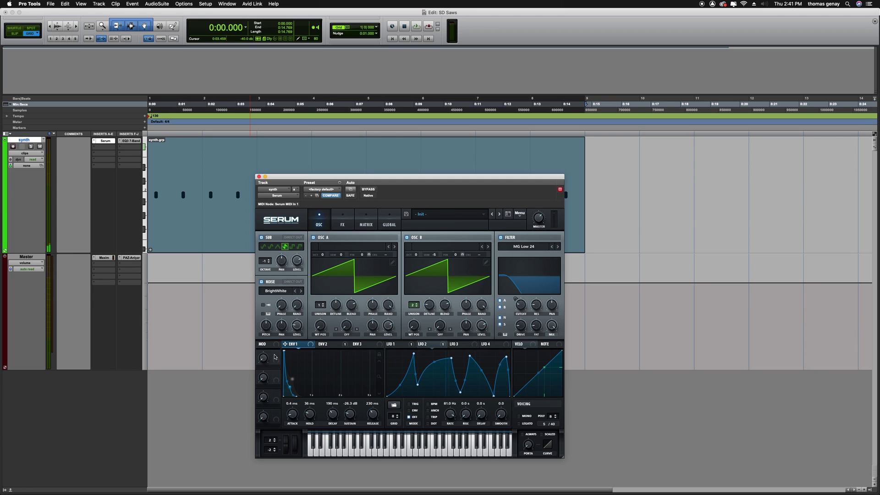
drag(276, 357, 521, 305)
double_click(261, 368)
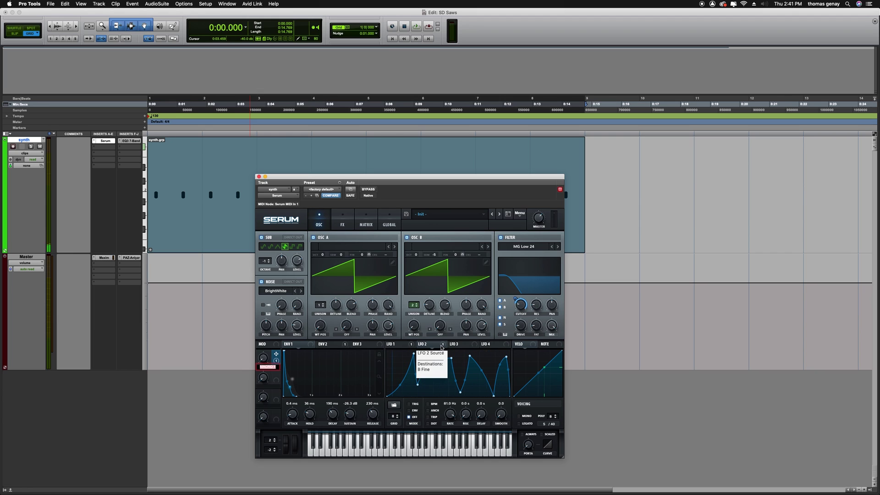
text(filter)
key(Return)
key(space)
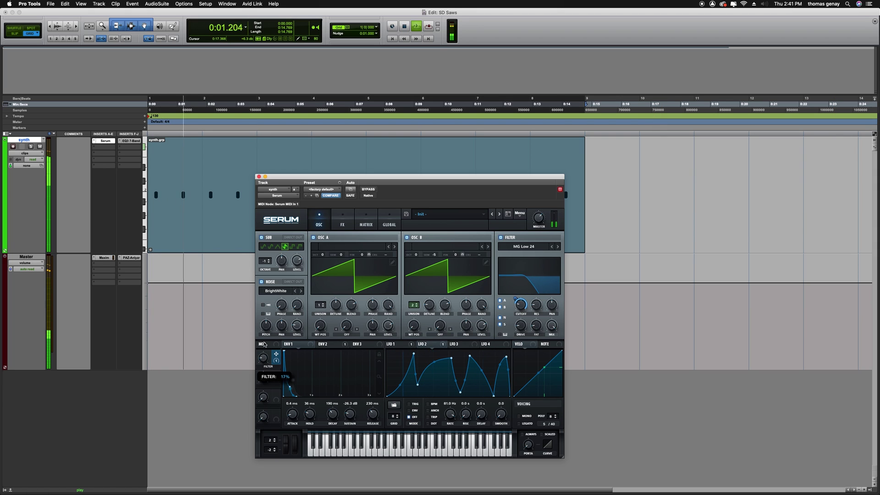
Step: Finish testing the filter macro in playback and assign it to envelope 1's decay, sustain and release
drag(264, 345, 286, 343)
key(space)
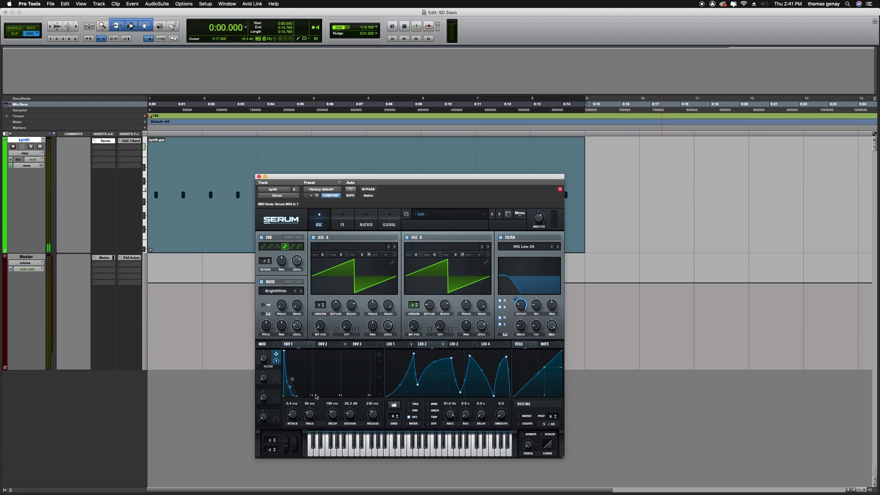
drag(276, 356, 368, 418)
drag(277, 354, 337, 411)
drag(284, 358, 333, 415)
Step: Audition the envelope 1 modulation by sweeping the filter macro up to about 88% during playback, and stop playback
key(space)
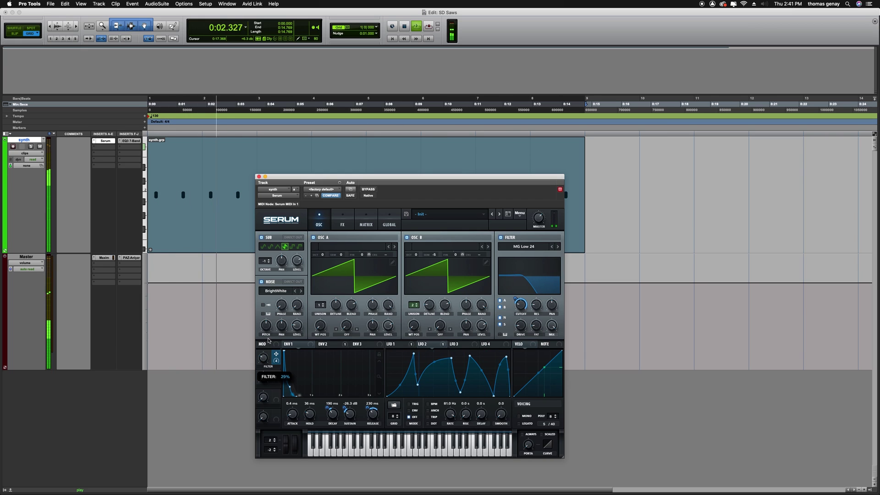
drag(270, 324, 271, 300)
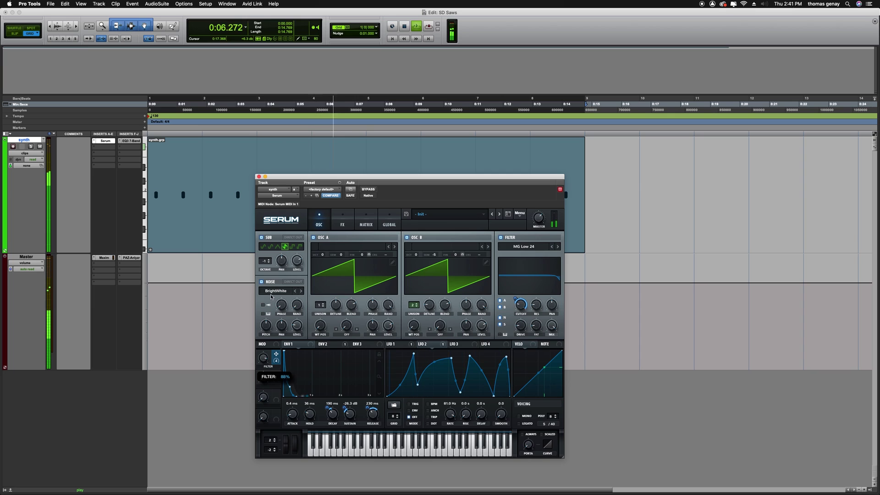
key(space)
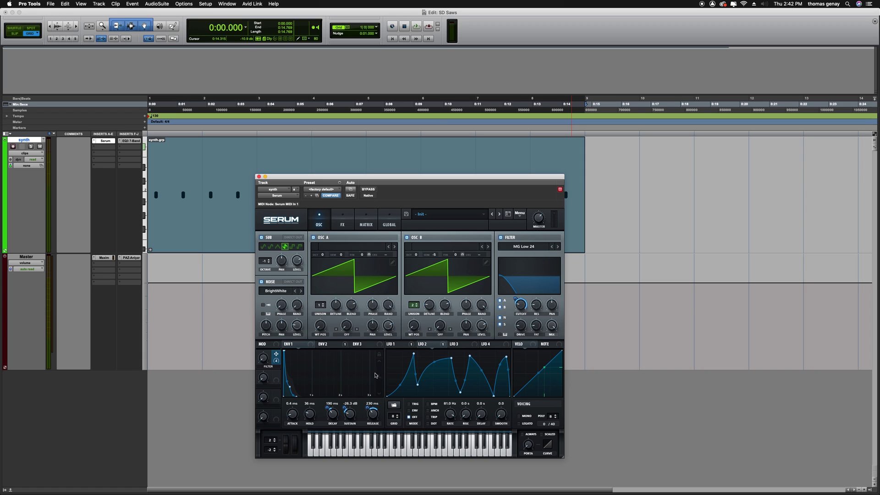
Step: Assign the filter macro to the noise level and audition the sound in playback
mouse_move(276, 355)
mouse_down()
mouse_move(297, 321)
mouse_move(292, 341)
mouse_up()
key(space)
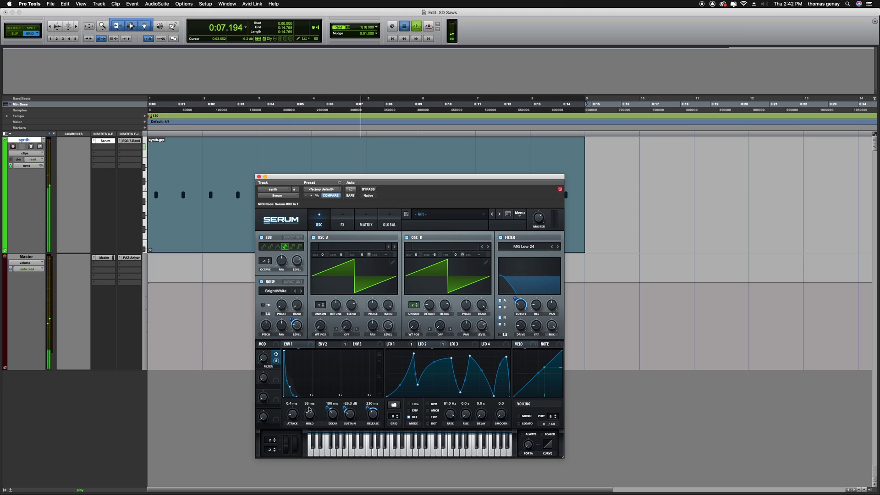
key(space)
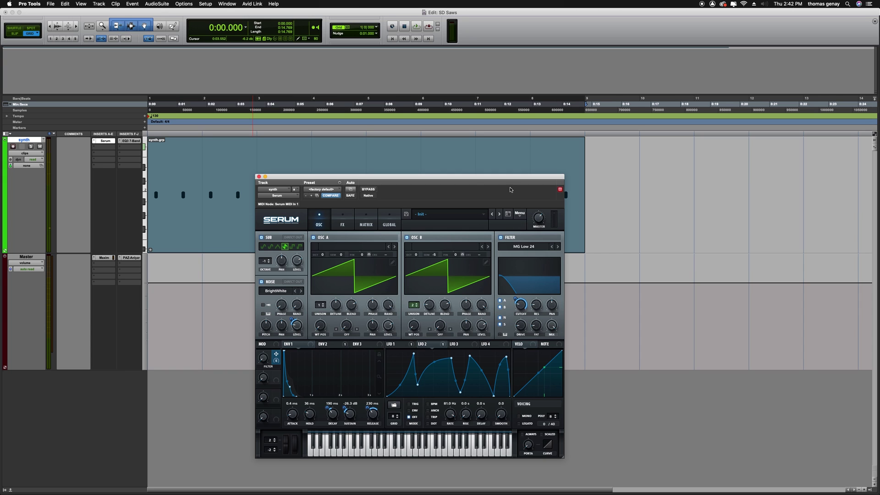
Step: Enable Serum's reverb effect, adjust its low cut and set its mix to 18% during playback
drag(470, 183, 481, 200)
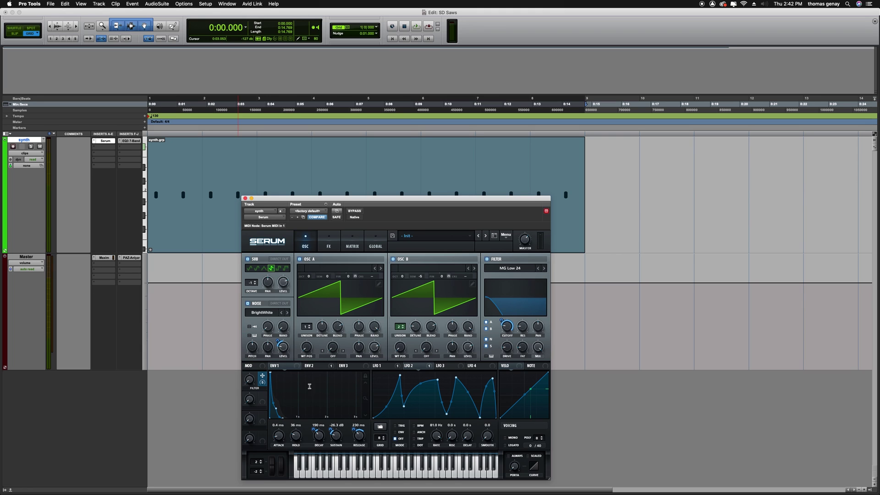
click(335, 250)
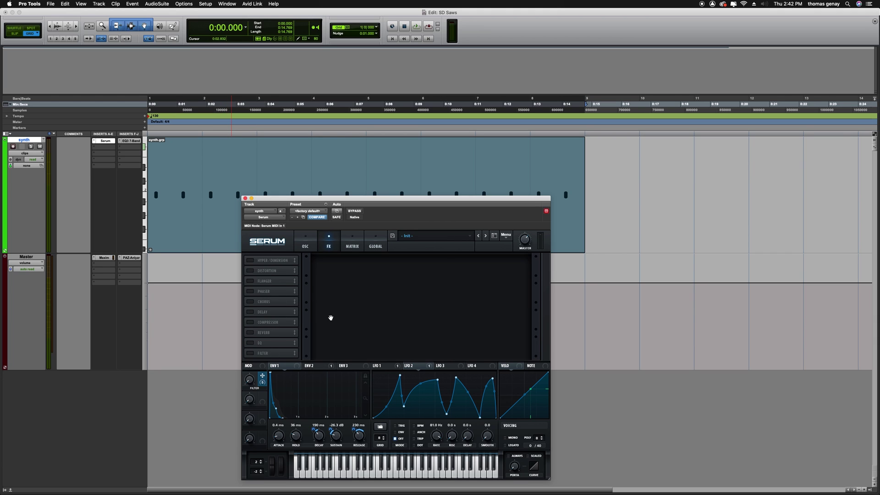
click(251, 333)
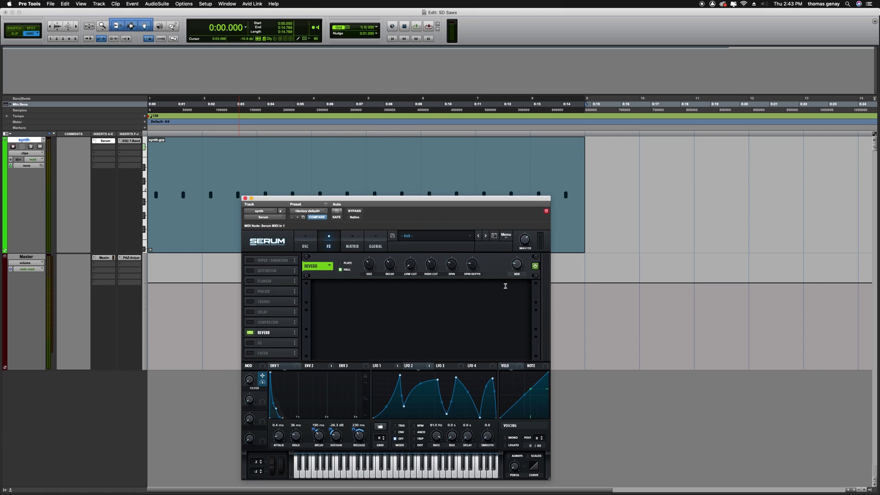
key(space)
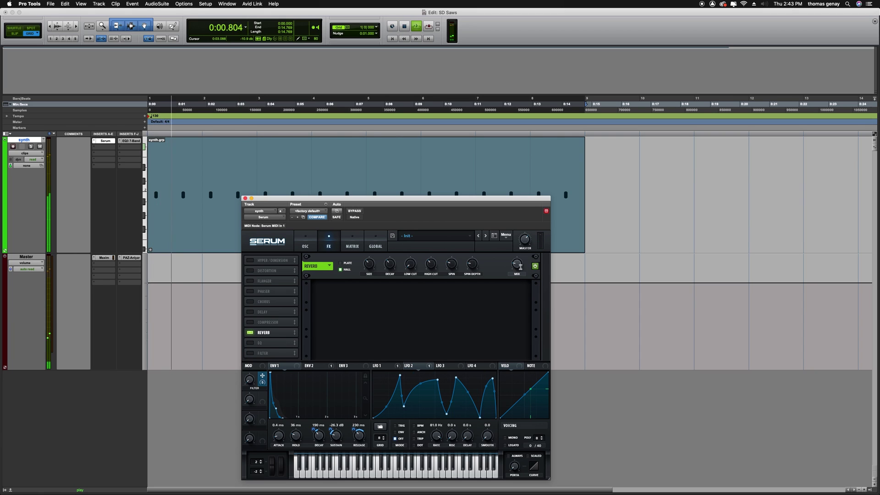
mouse_move(371, 270)
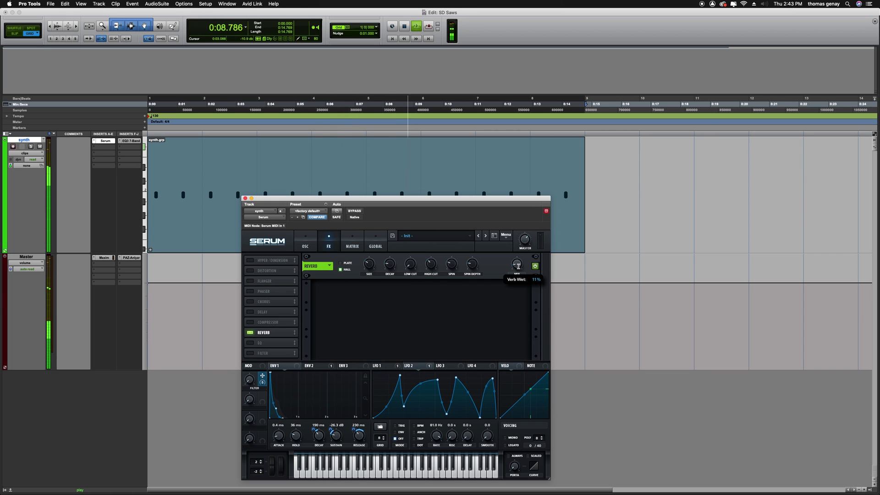
mouse_move(518, 264)
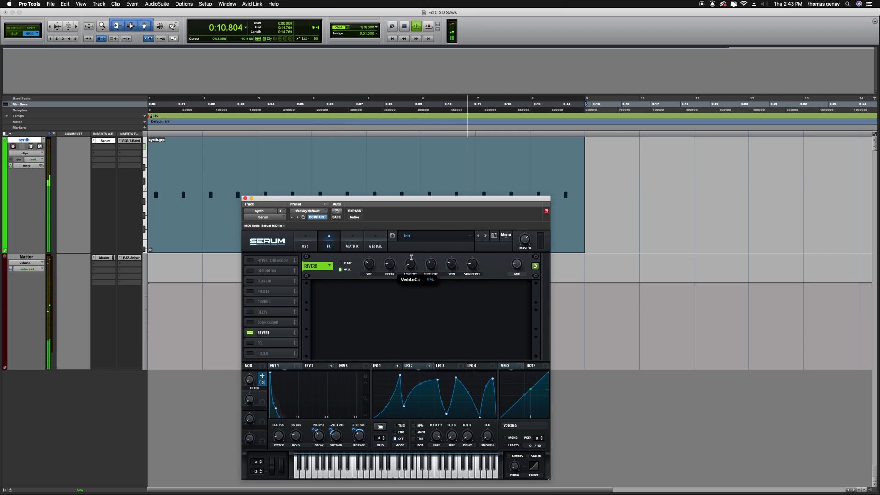
mouse_move(423, 256)
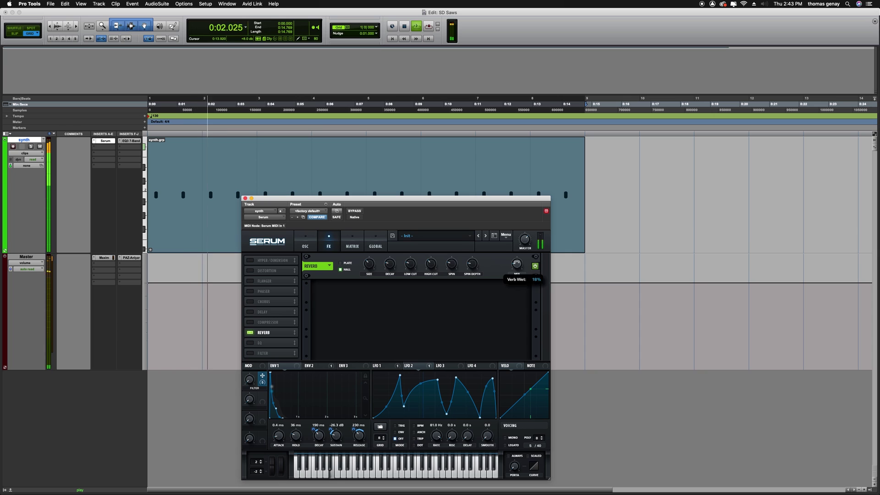
Step: Sweep the filter macro during playback to hear it with the reverb, return to the reverb settings and stop playback
click(306, 247)
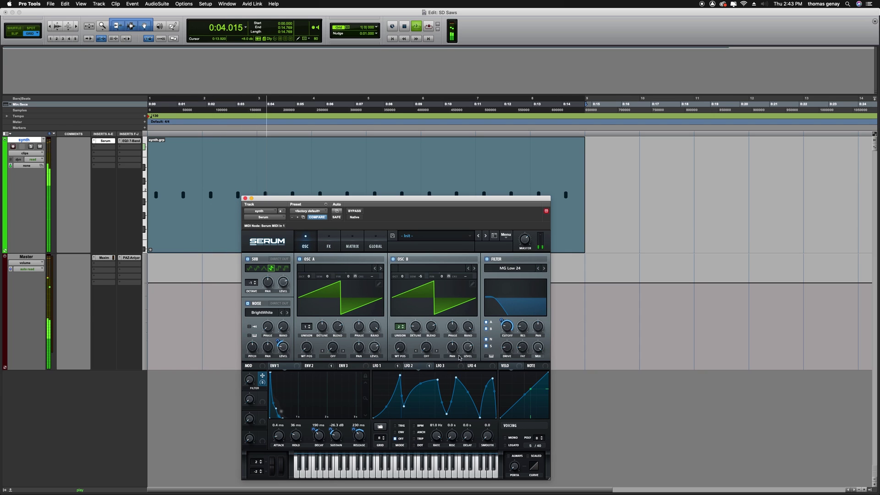
mouse_move(254, 372)
drag(254, 371, 266, 305)
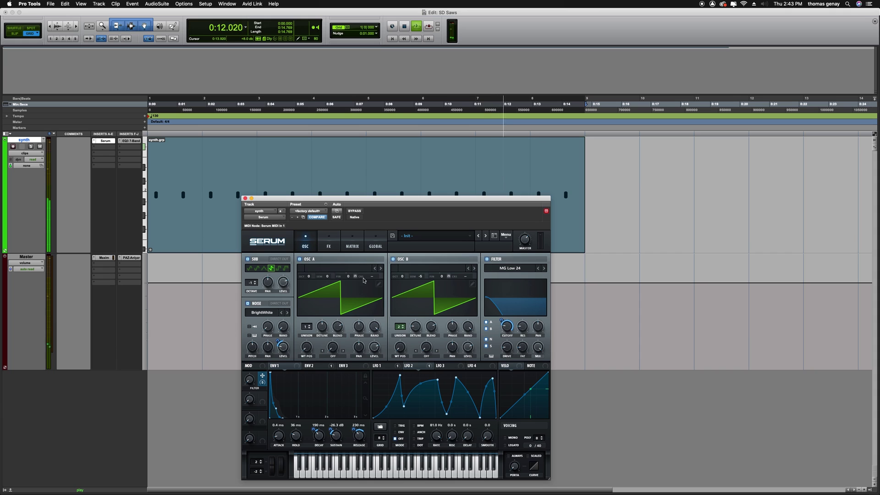
click(329, 243)
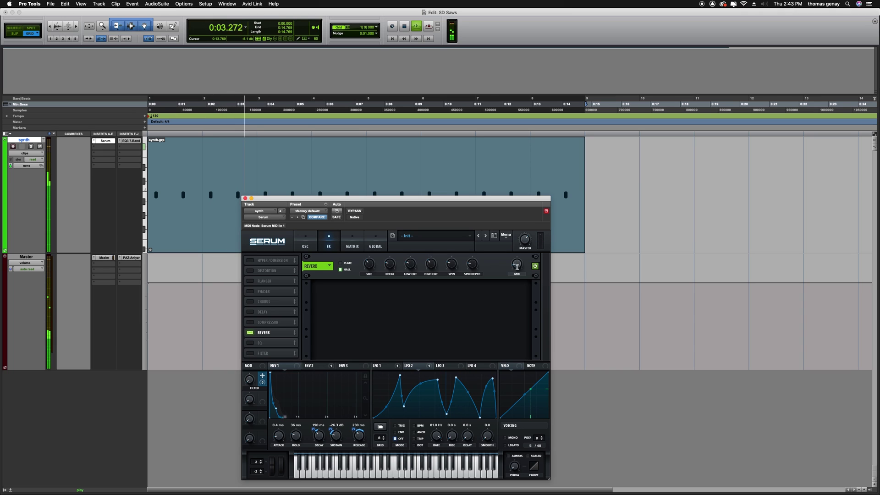
key(space)
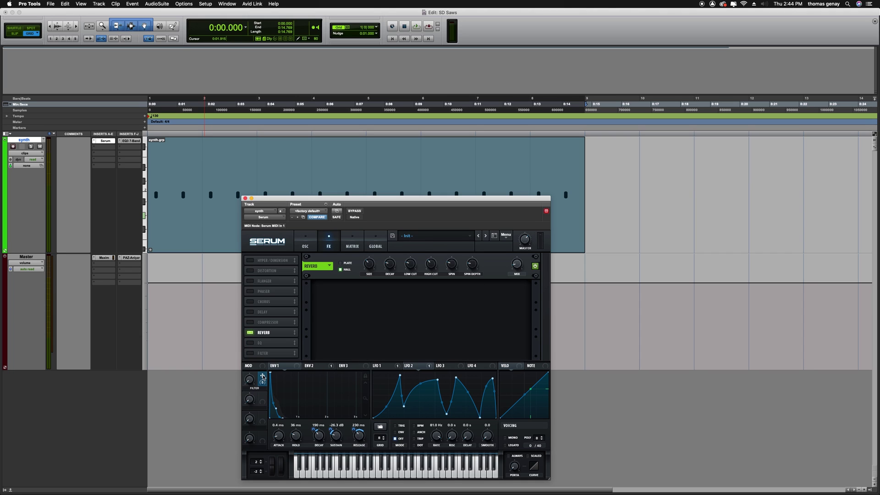
Step: Assign the filter macro to the reverb mix and adjust its modulation amount
drag(263, 377, 517, 263)
mouse_move(508, 280)
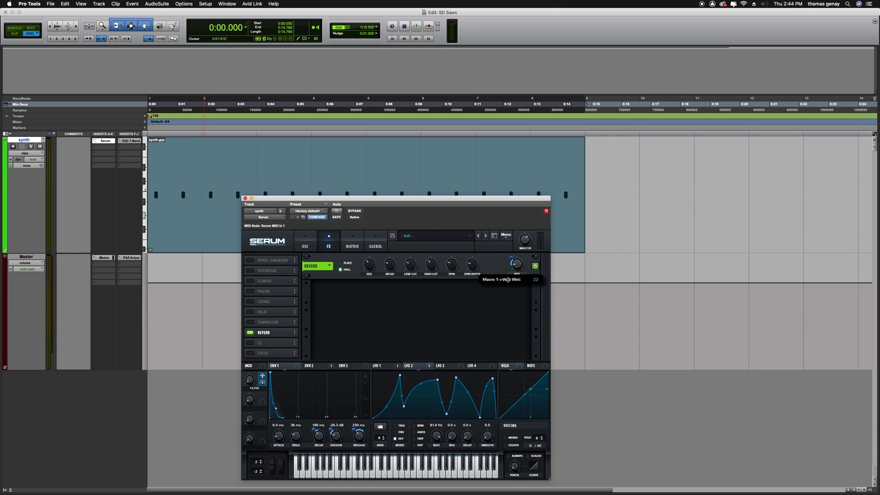
drag(508, 281, 513, 263)
drag(513, 263, 510, 285)
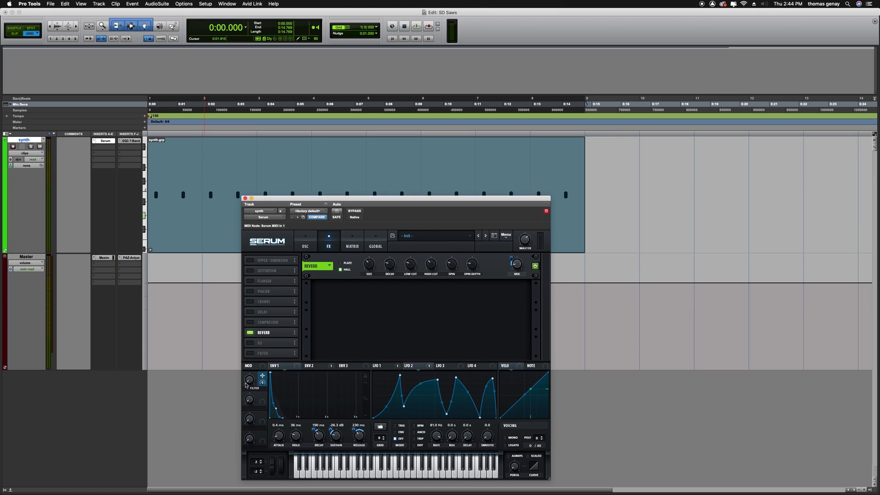
Step: Sweep the filter macro in playback, fine-tune its modulation amount on the reverb mix, and audition the sound again
key(space)
mouse_move(251, 378)
drag(251, 379, 259, 322)
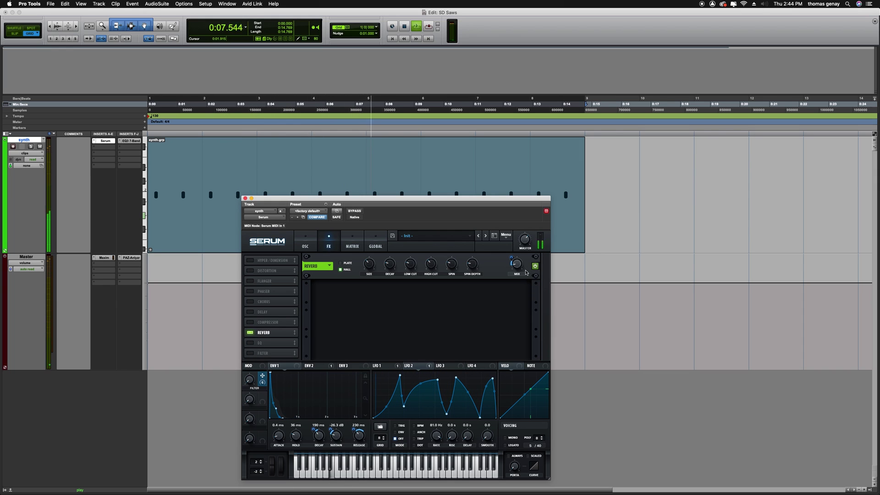
key(space)
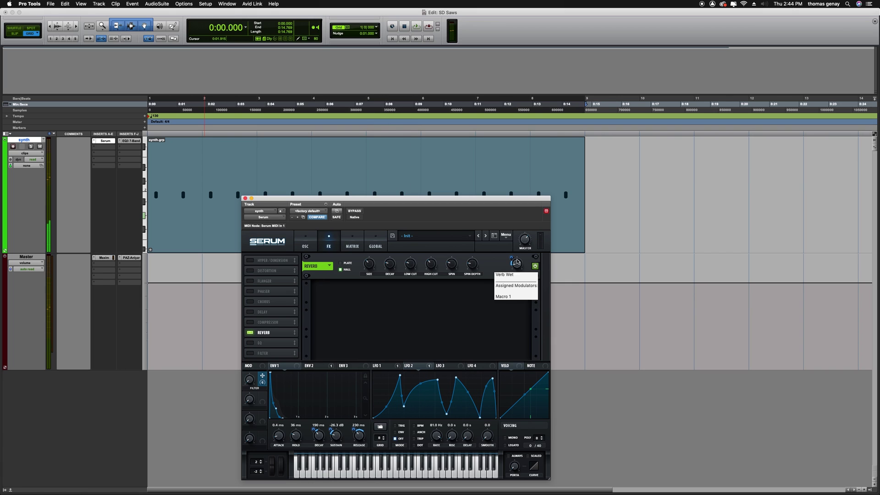
mouse_move(512, 256)
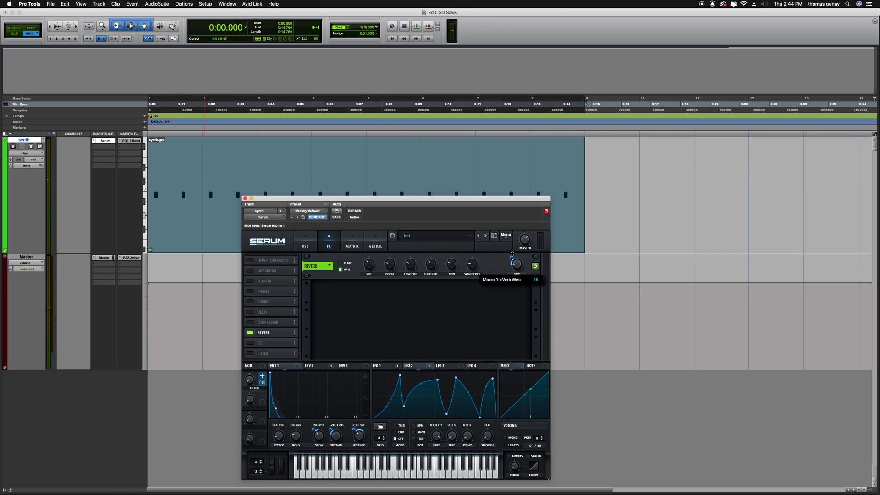
key(space)
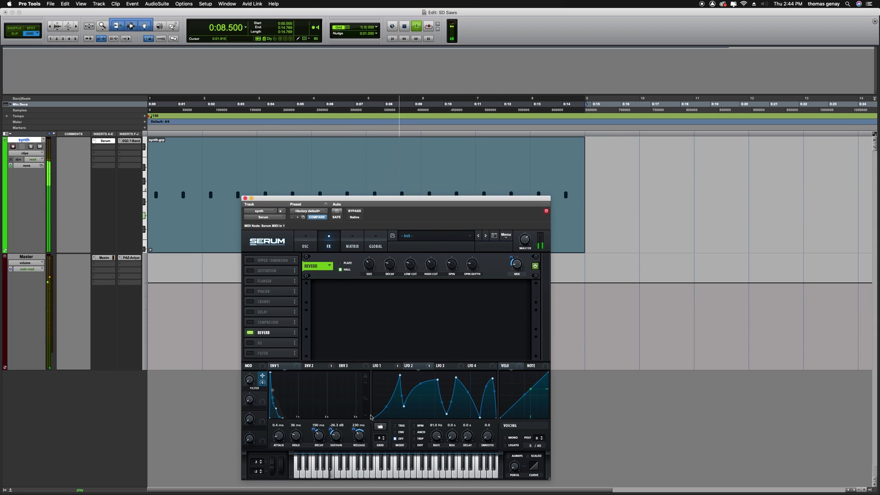
key(space)
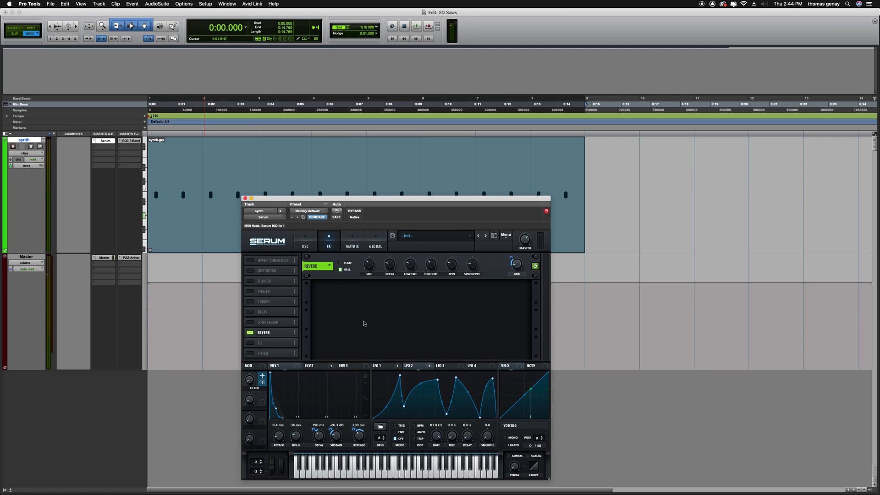
Step: Return to Serum's oscillator page and reposition the plug-in window so the clip's notes stay uncovered
click(303, 243)
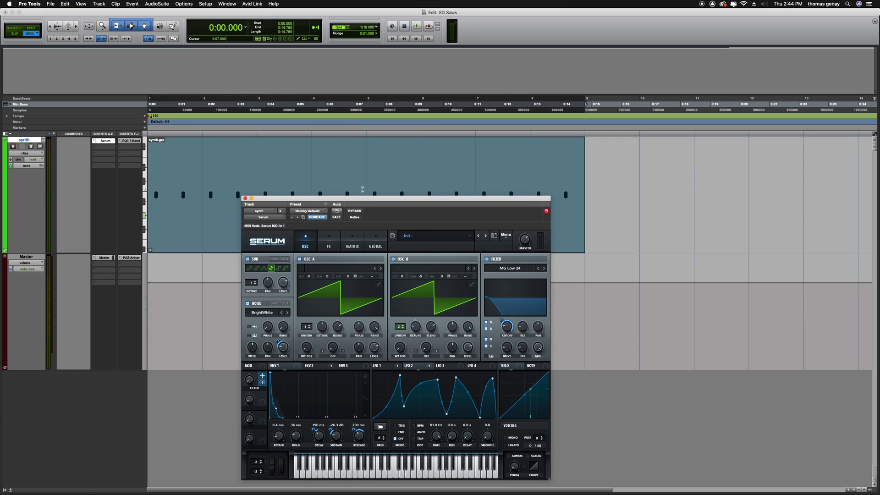
drag(370, 200, 479, 207)
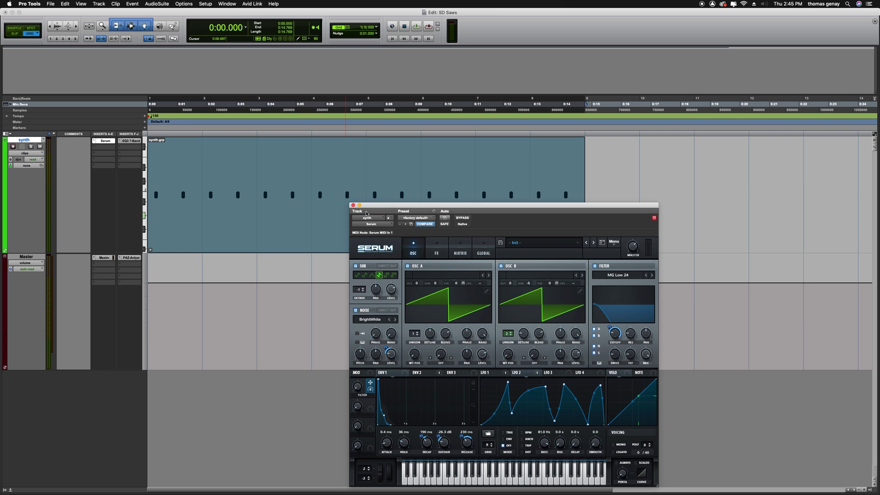
drag(381, 208, 375, 164)
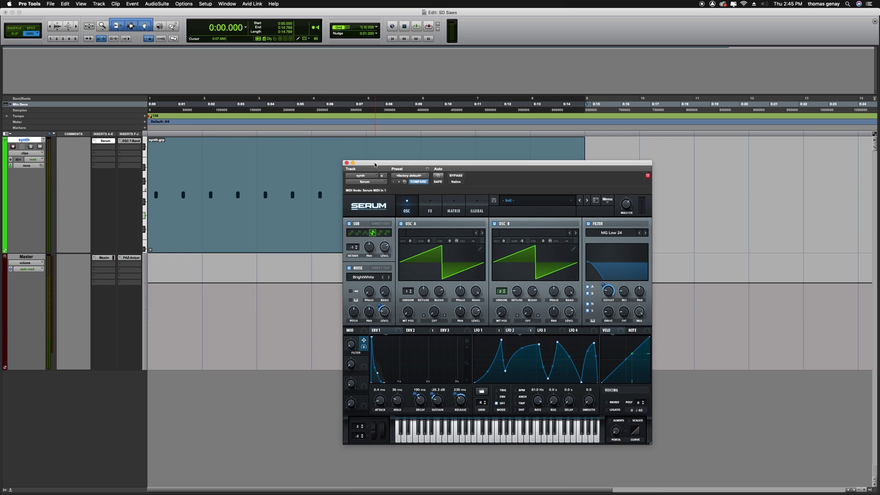
drag(494, 164, 473, 208)
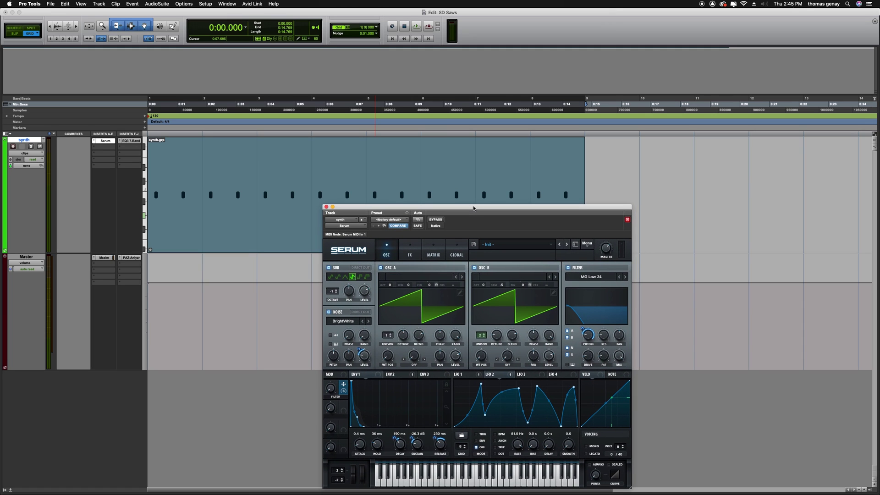